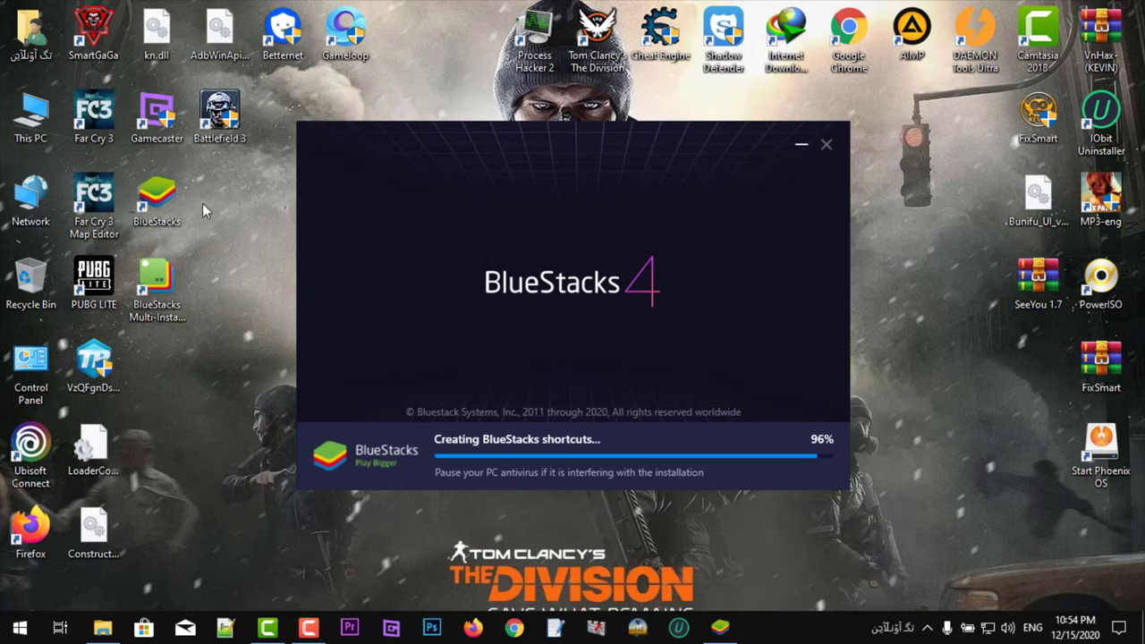
Step: Select the new BlueStacks desktop shortcut and dismiss a desktop context menu
left_click(160, 201)
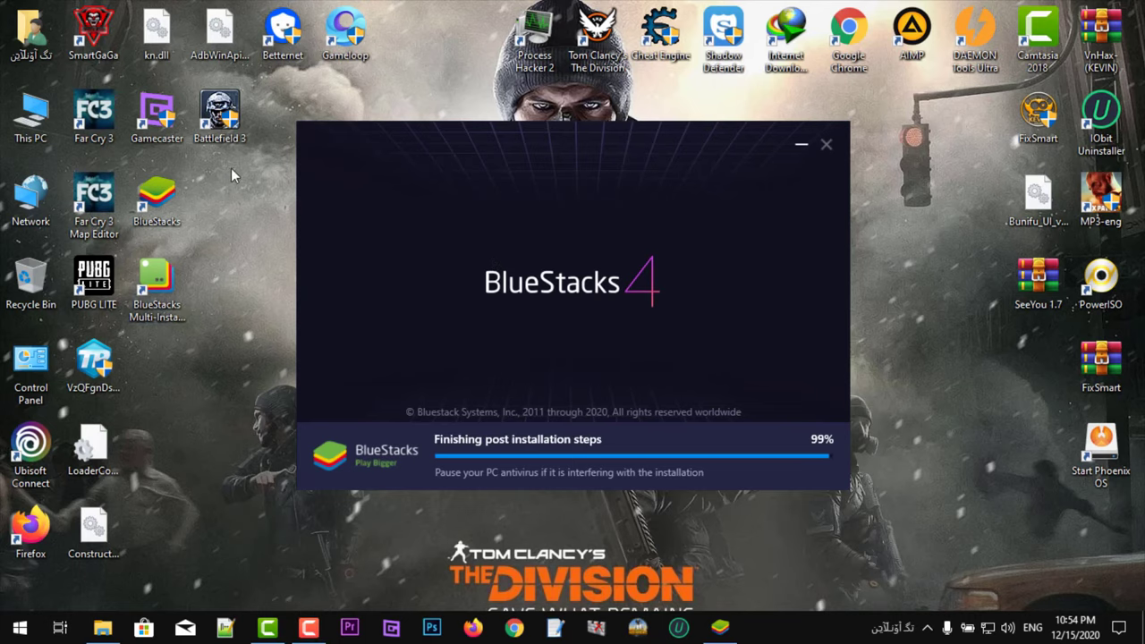
left_click(156, 199)
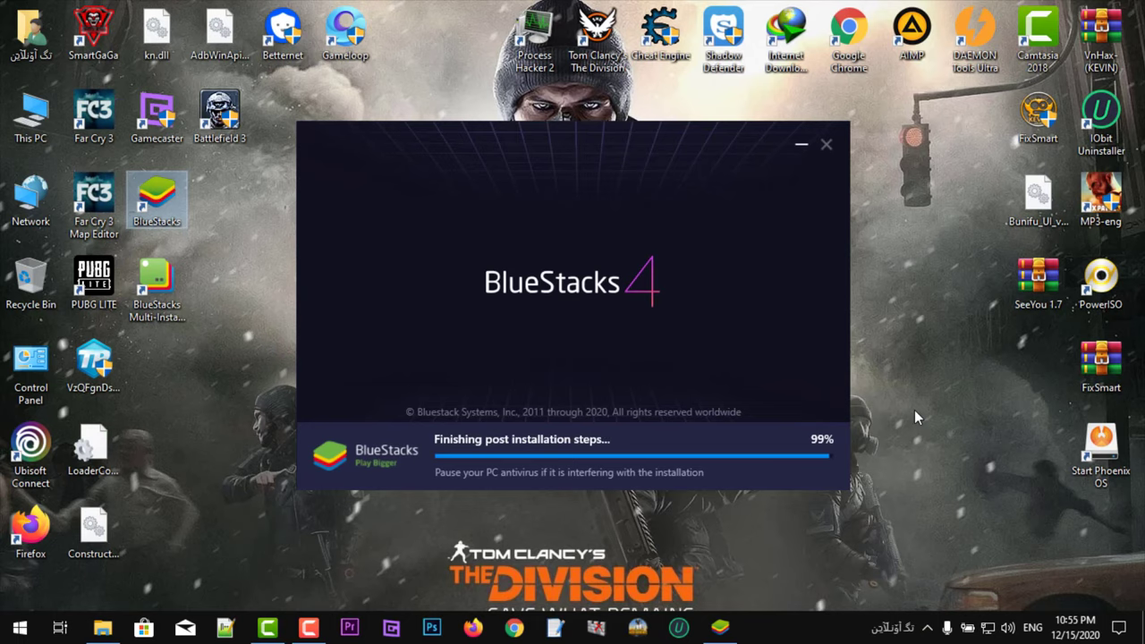
right_click(917, 212)
left_click(939, 333)
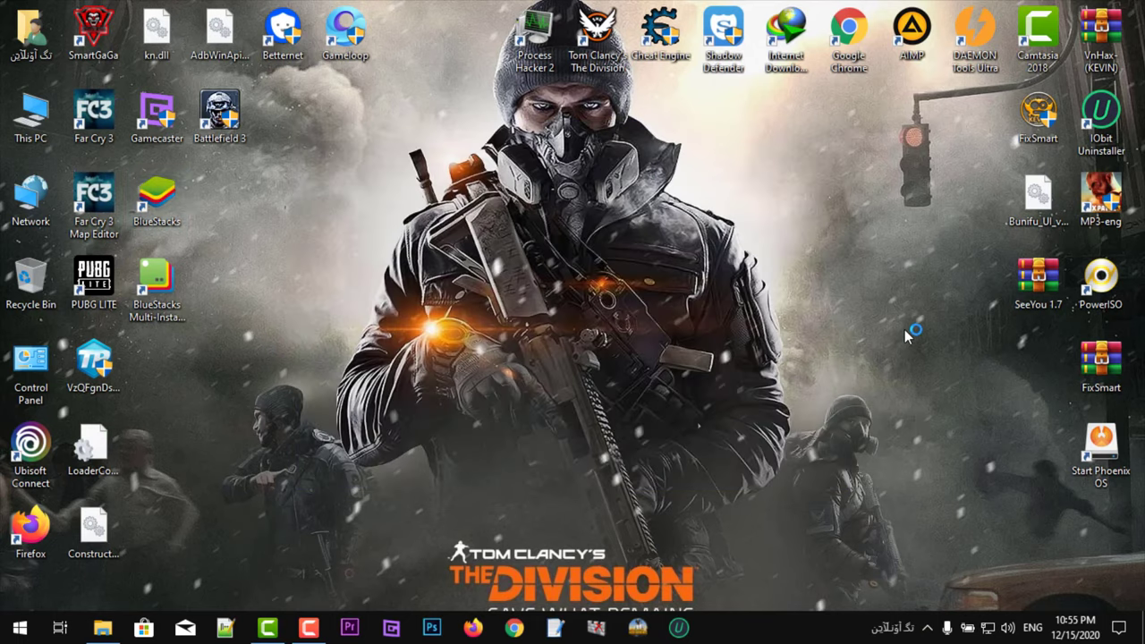
Step: Dismiss the program-installed notice and start Google Play sign-in once BlueStacks loads
left_click(1132, 318)
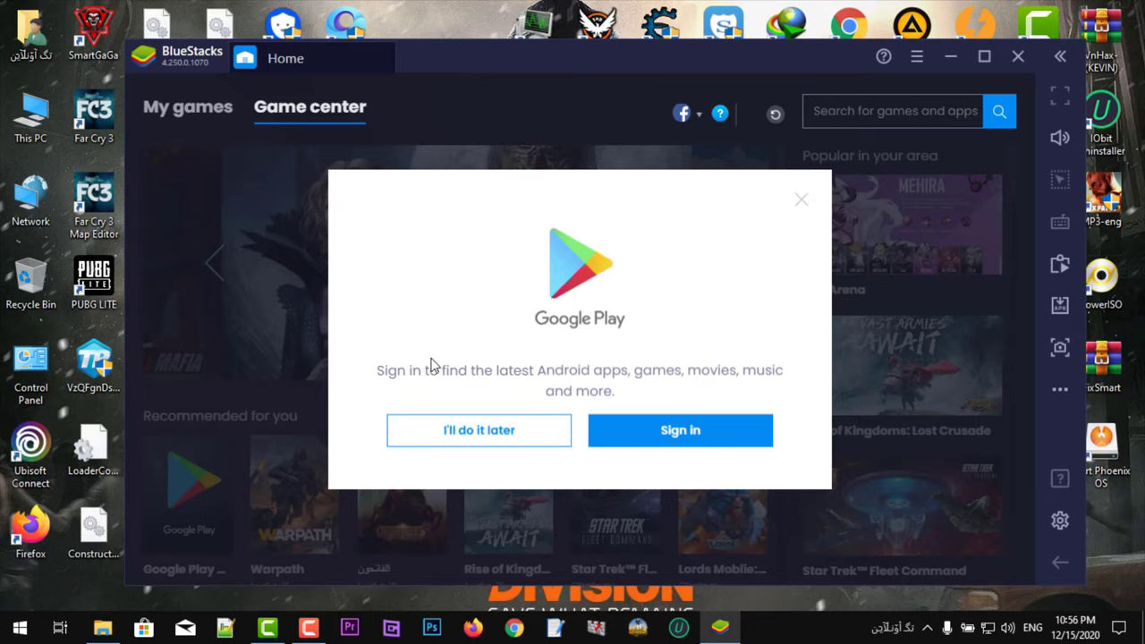
left_click(644, 428)
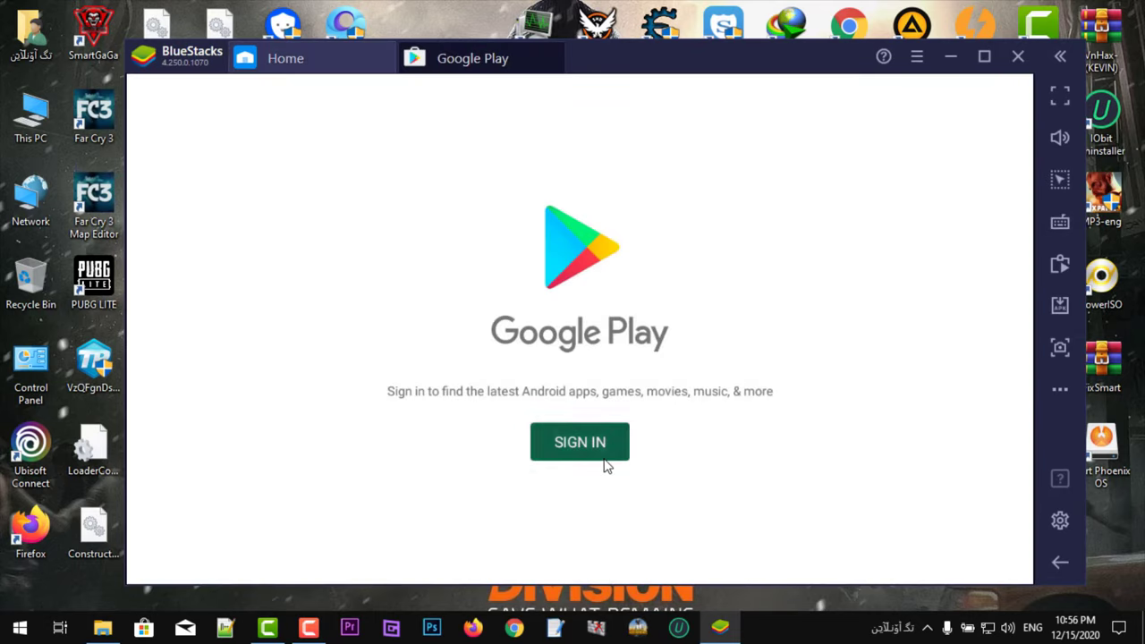
left_click(604, 458)
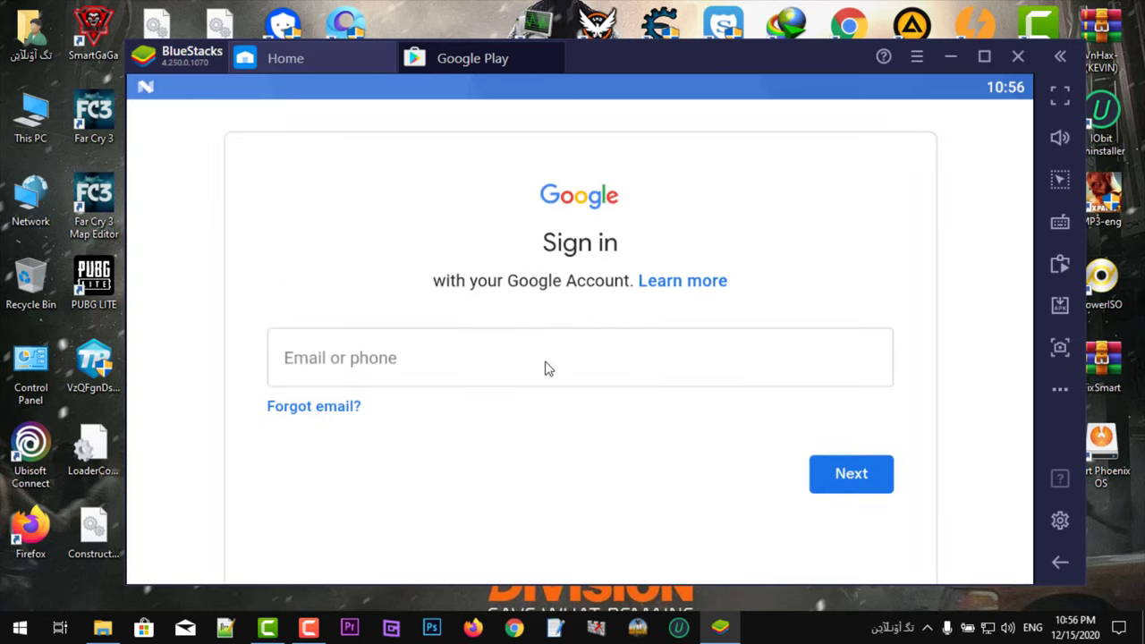
Step: Sign in with the Google account's e-mail address and pasted password
left_click(546, 367)
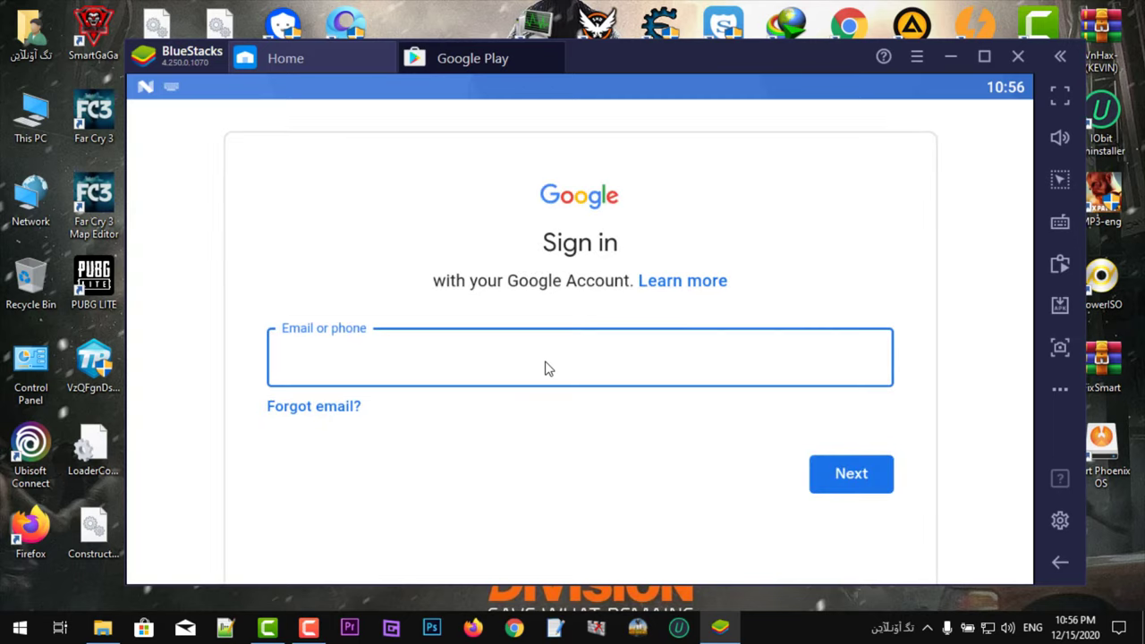
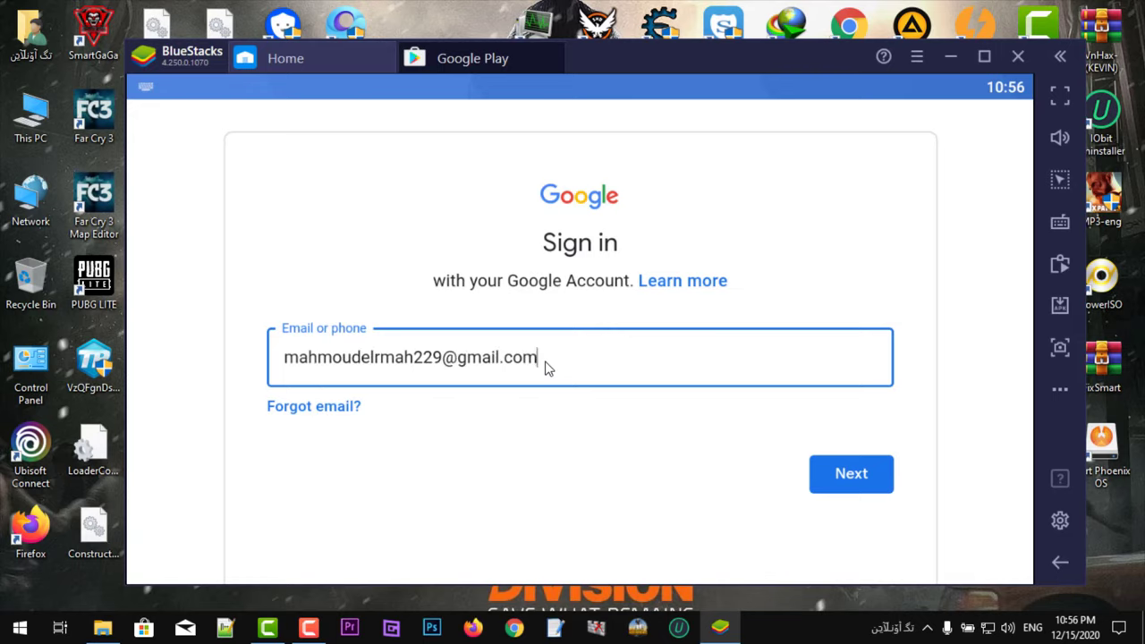
left_click(845, 475)
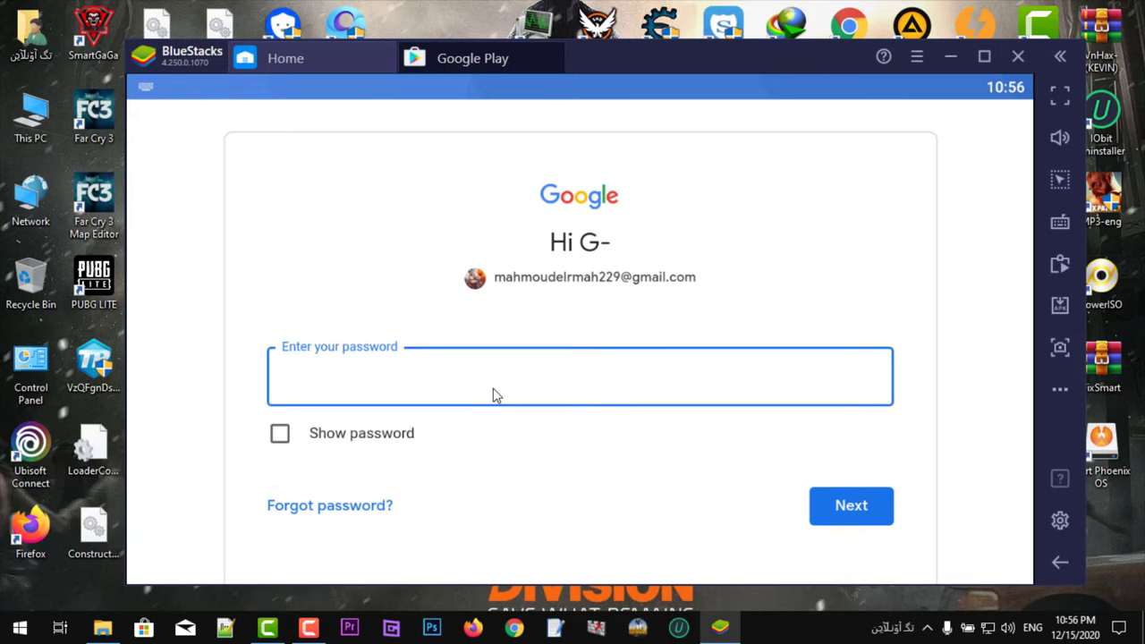
key("ctrl+v")
left_click(843, 507)
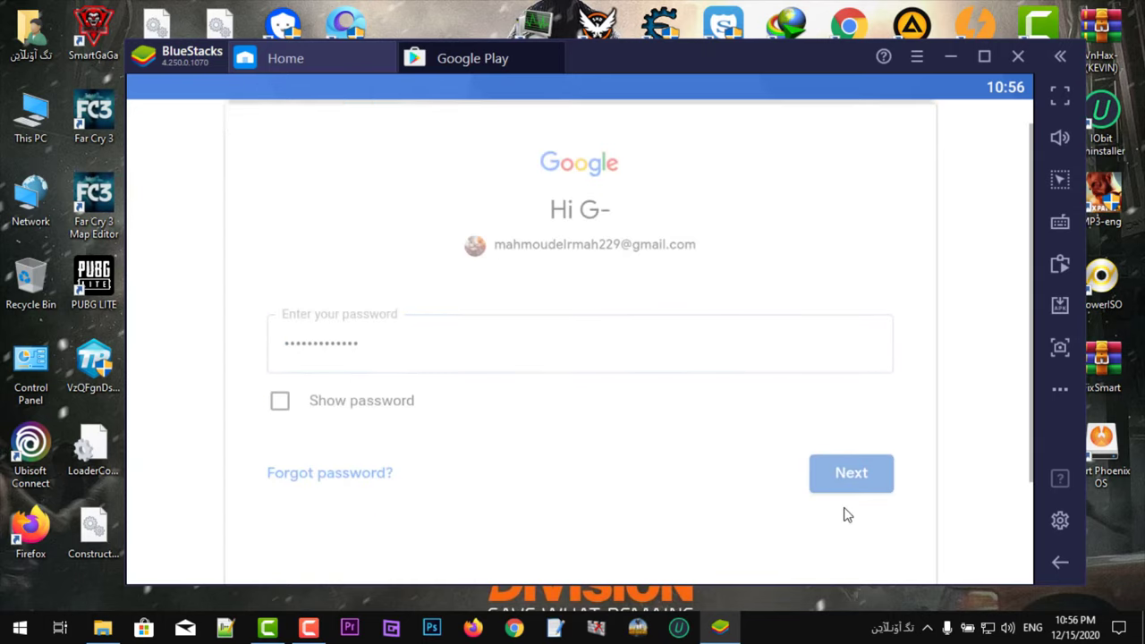
Step: Accept adding a phone number, agree to the Google terms, and accept Google Services
scroll(626, 427, "down", 3)
scroll(622, 447, "down", 5)
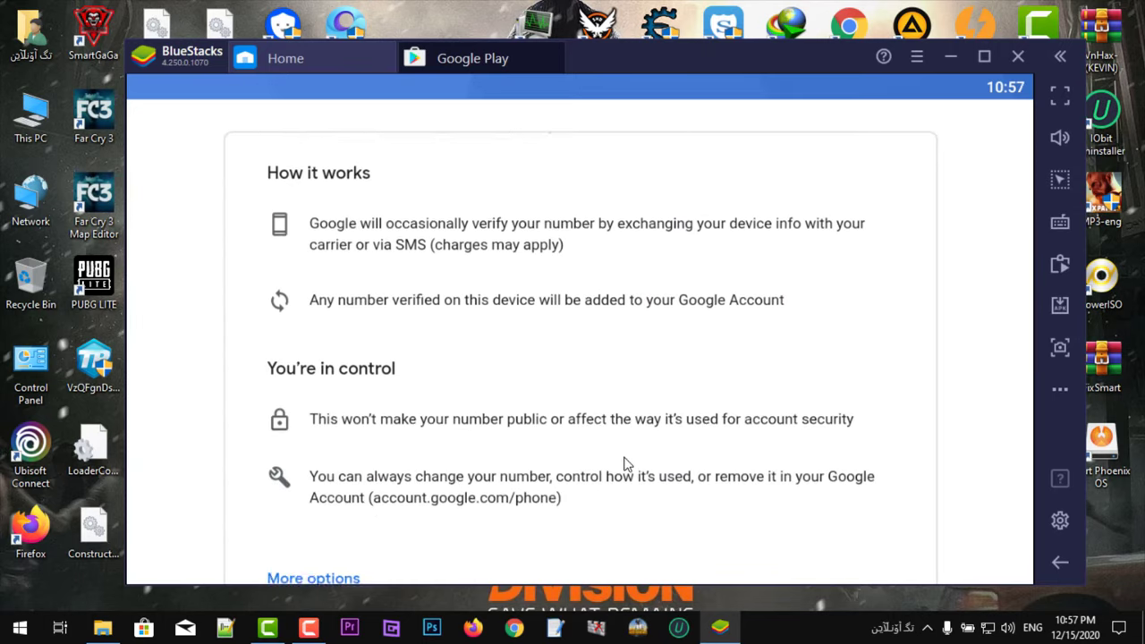
left_click(847, 507)
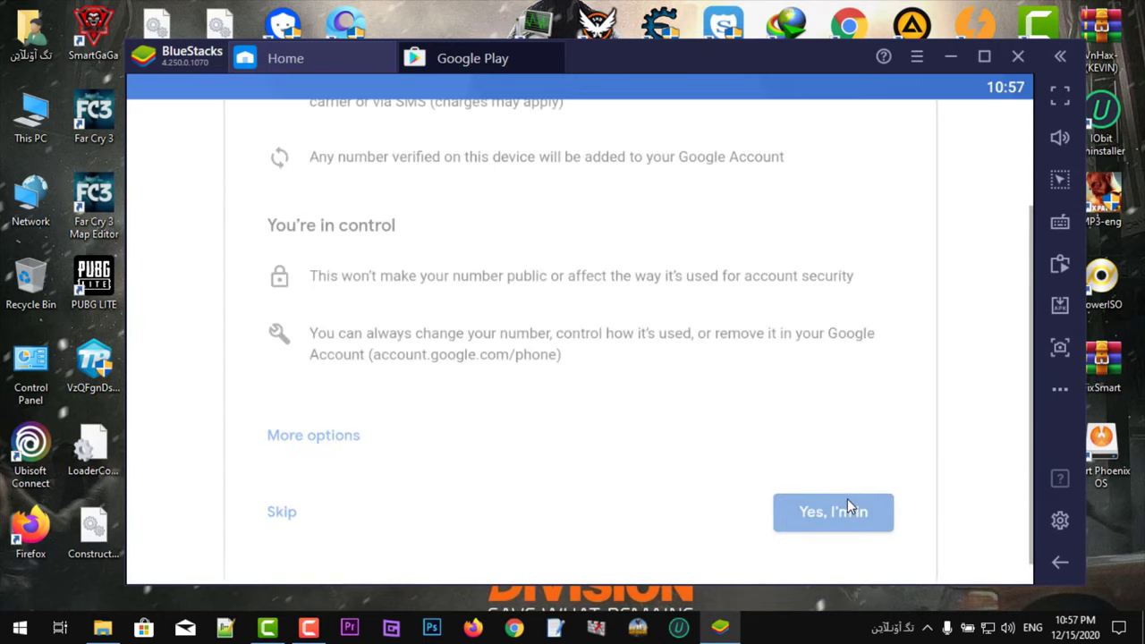
left_click(848, 541)
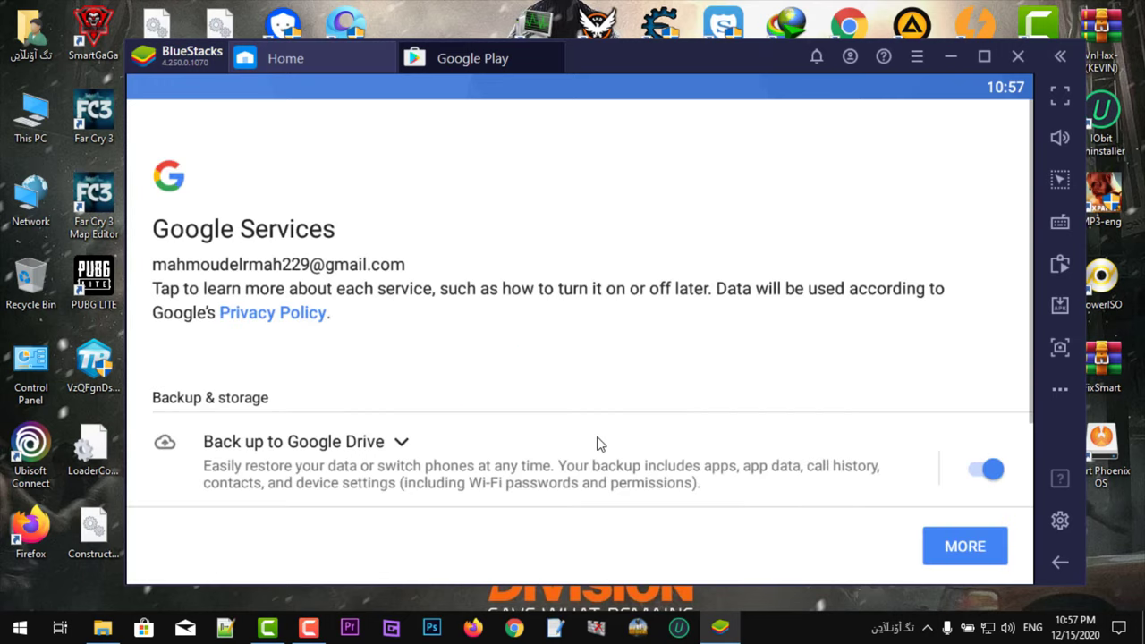
left_click(936, 549)
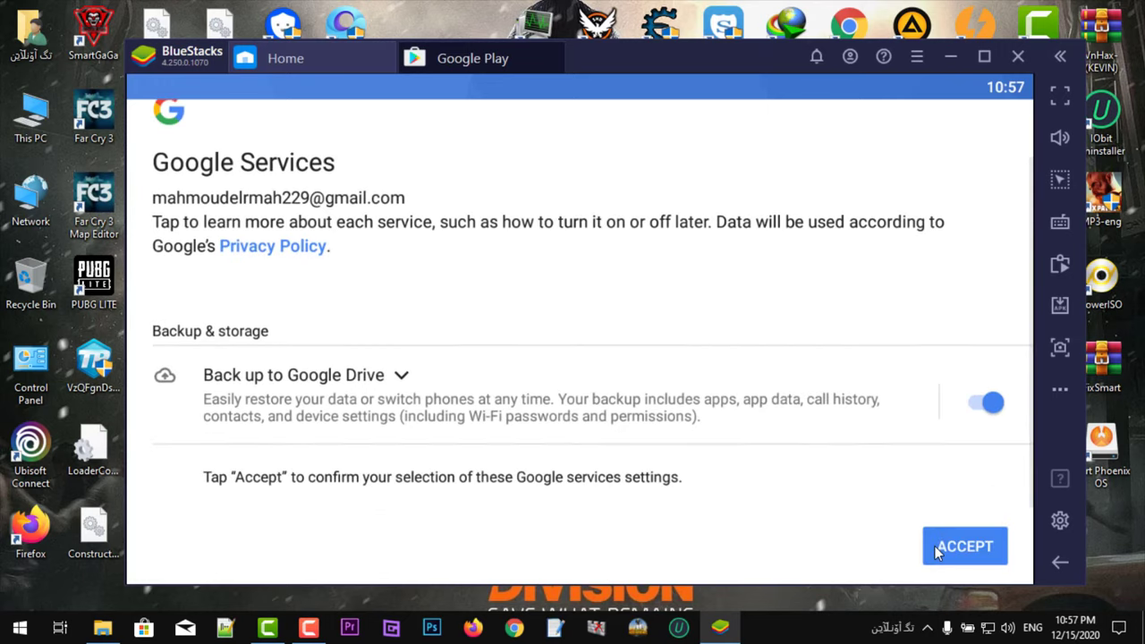
left_click(936, 550)
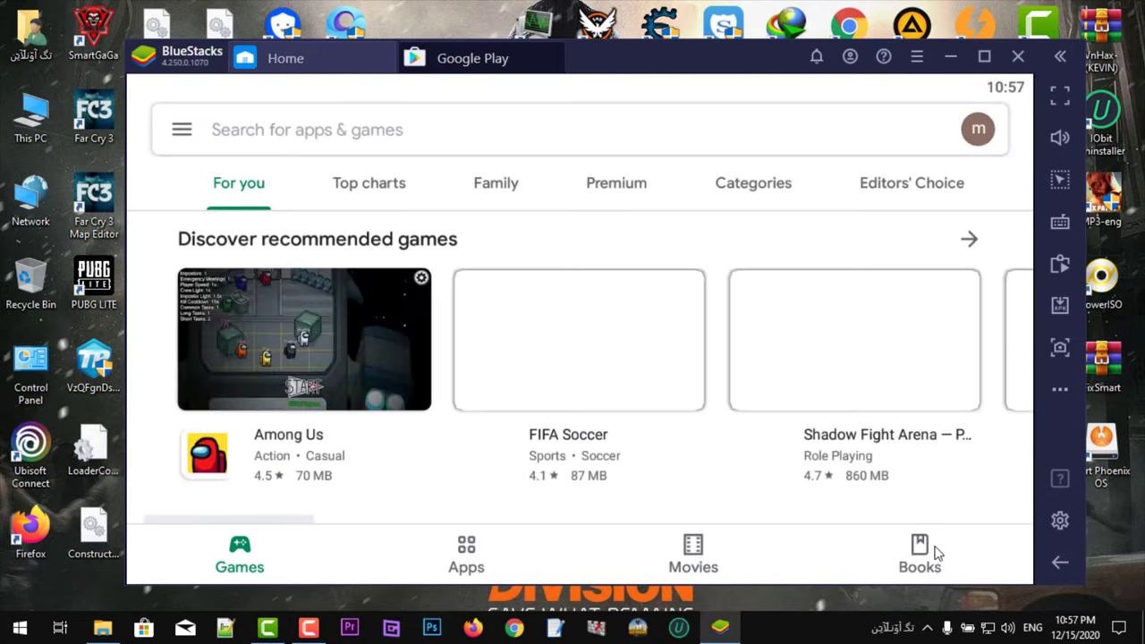
Step: Search the Play Store for 'free fire' using the suggestion after typing 'fr'
left_click(700, 138)
type("fr")
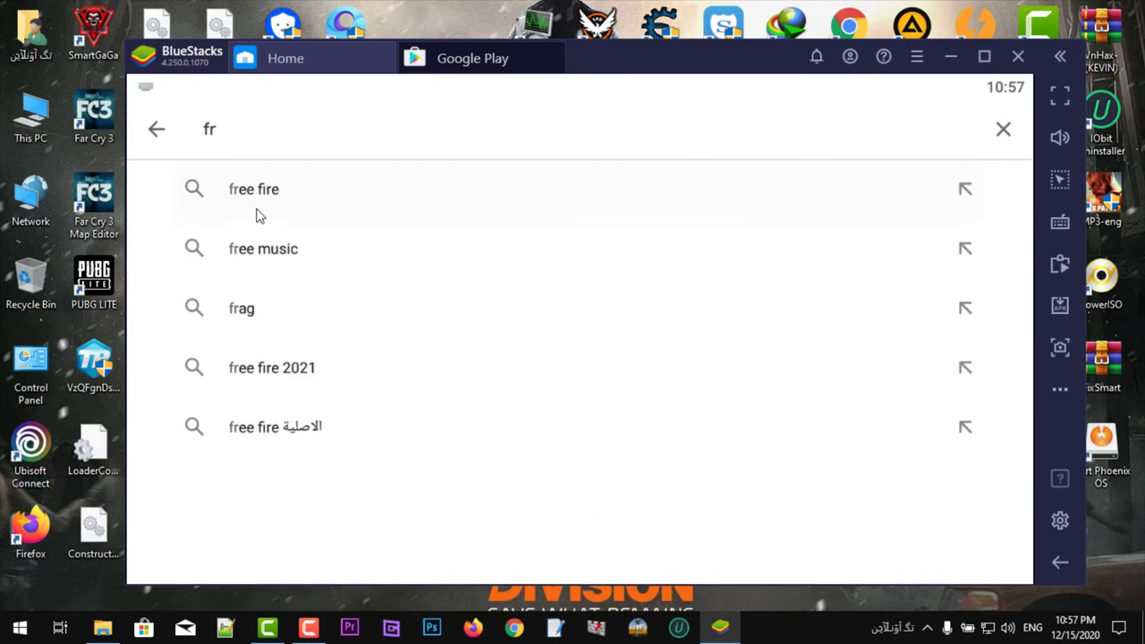
left_click(256, 213)
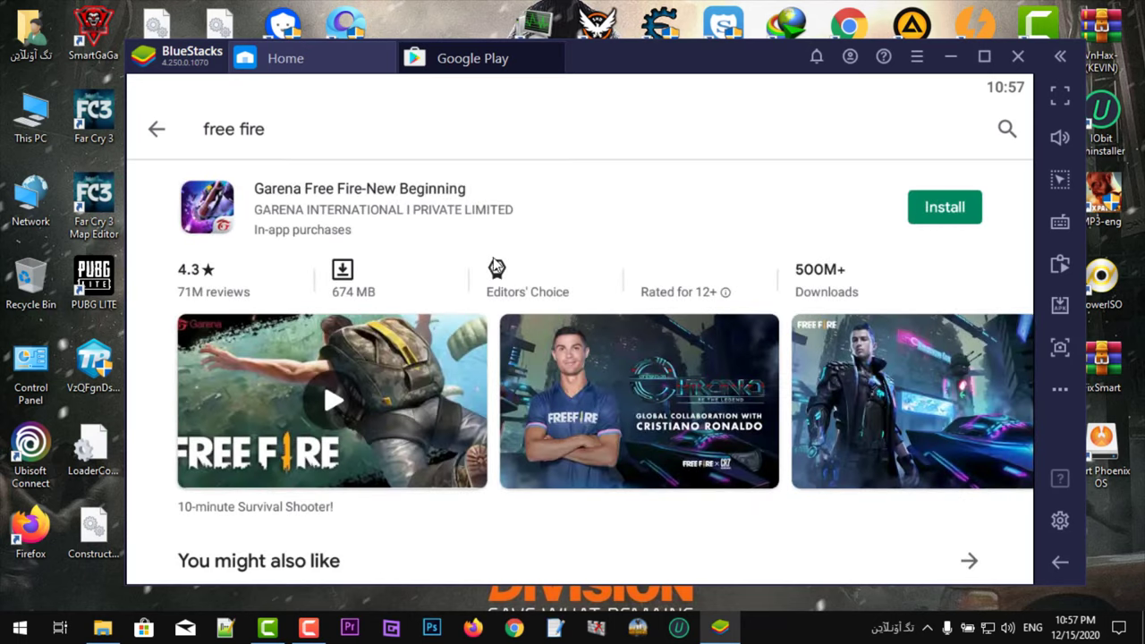
Step: Install Garena Free Fire-New Beginning and return to its page after viewing the publisher's apps
left_click(936, 210)
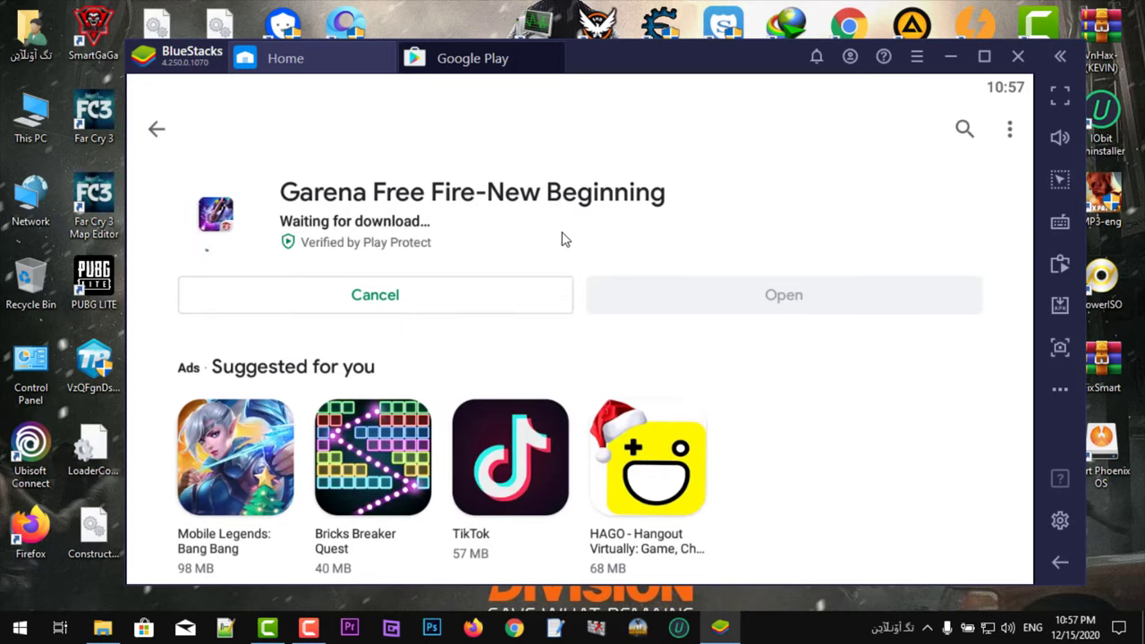
left_click(459, 205)
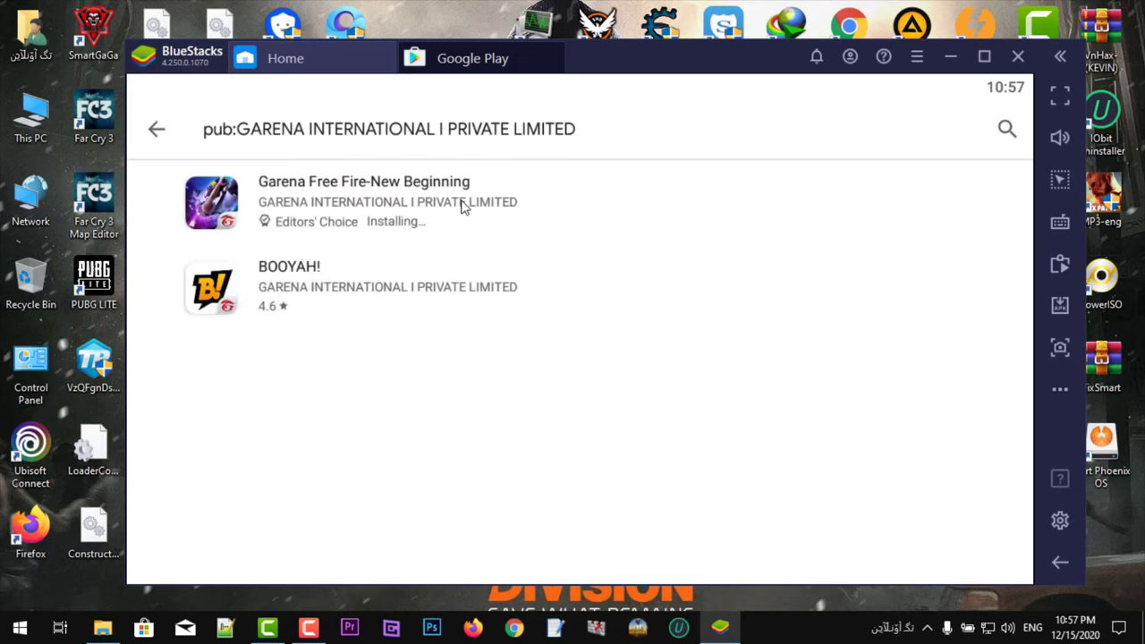
left_click(462, 206)
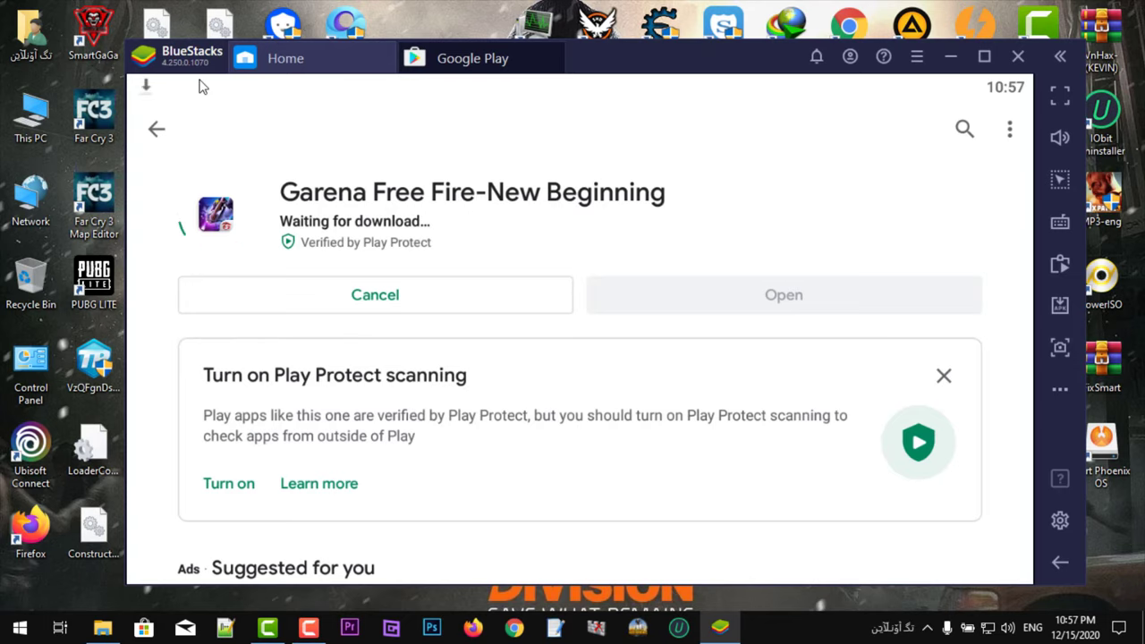
Step: Check the Free Fire download in the notification shade, then open BlueStacks settings
left_click_drag(202, 87, 224, 270)
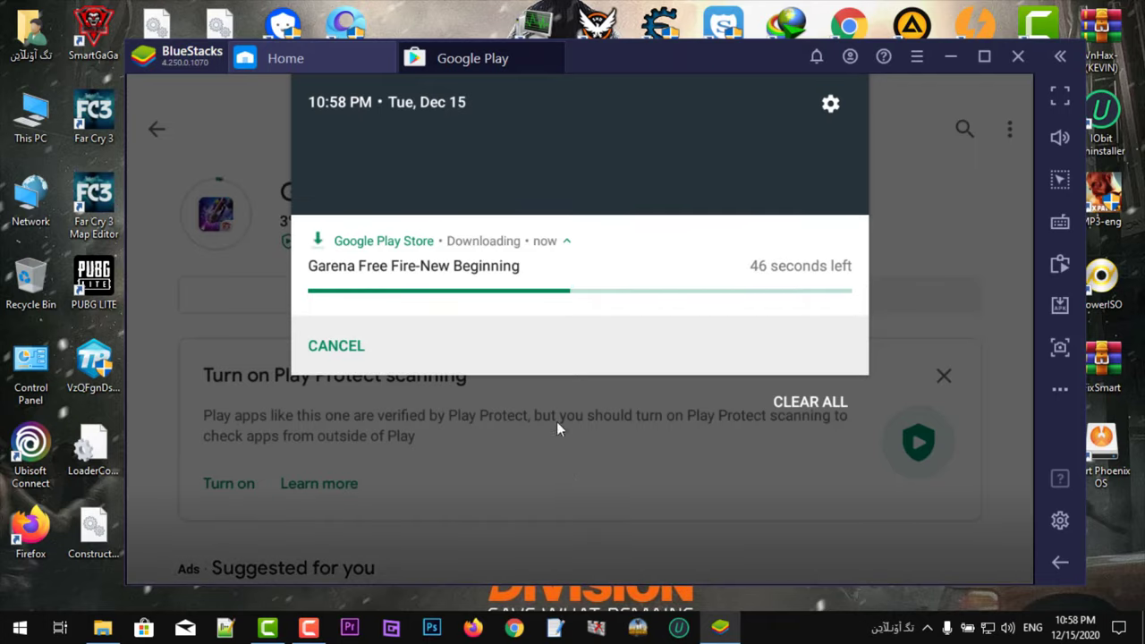
left_click(557, 424)
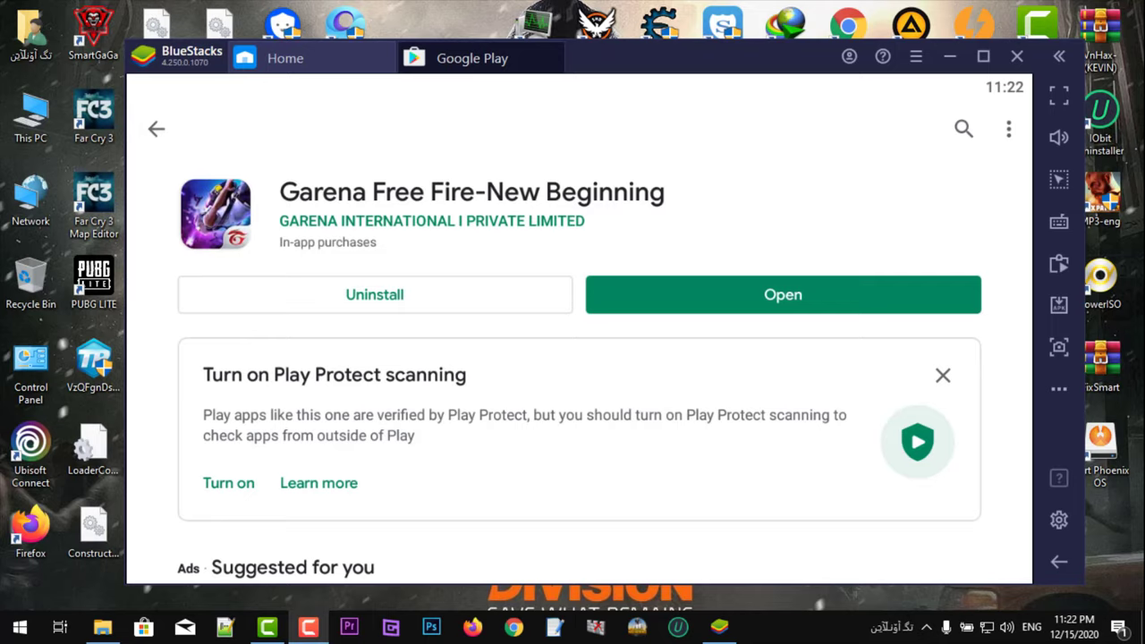
left_click(1057, 520)
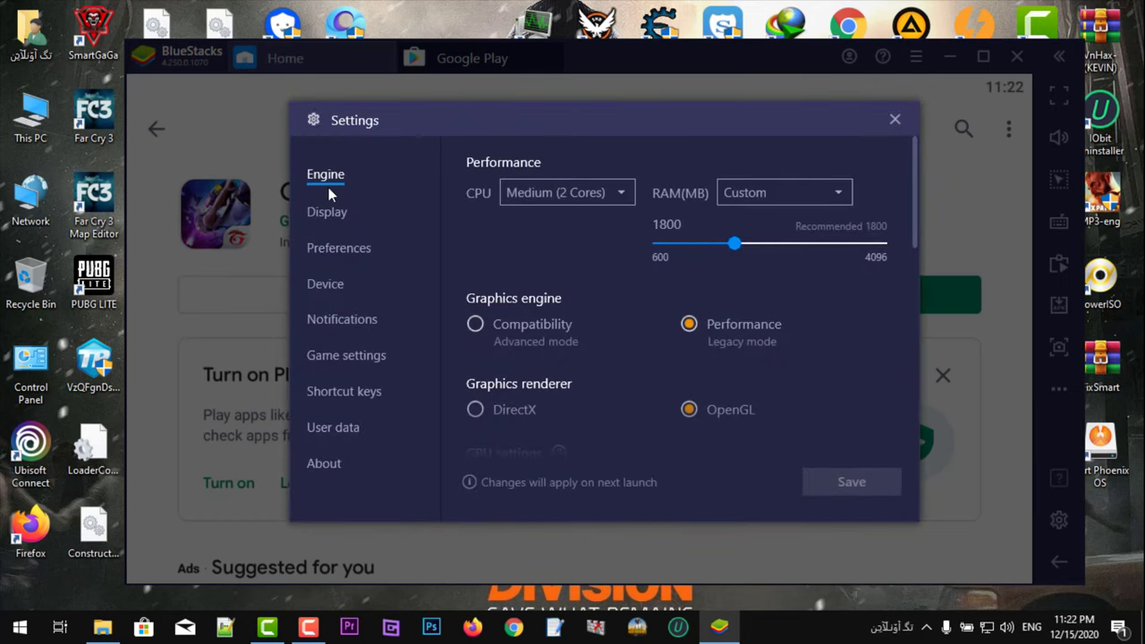
Step: Try Low and High CPU options, leaving the CPU at Medium (2 Cores)
left_click(556, 194)
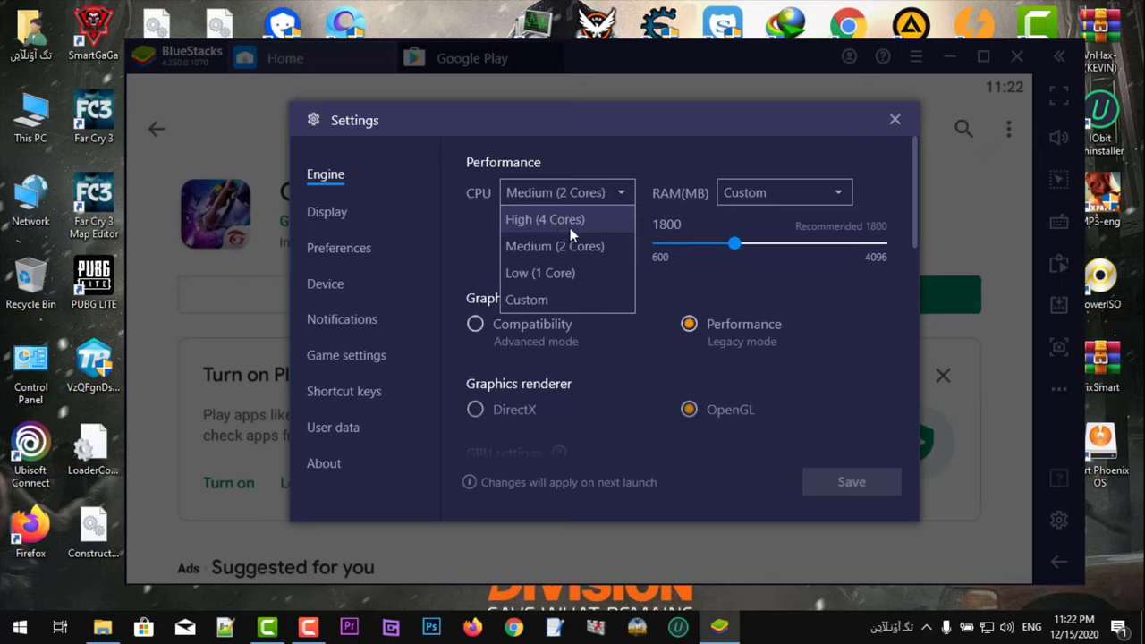
left_click(556, 282)
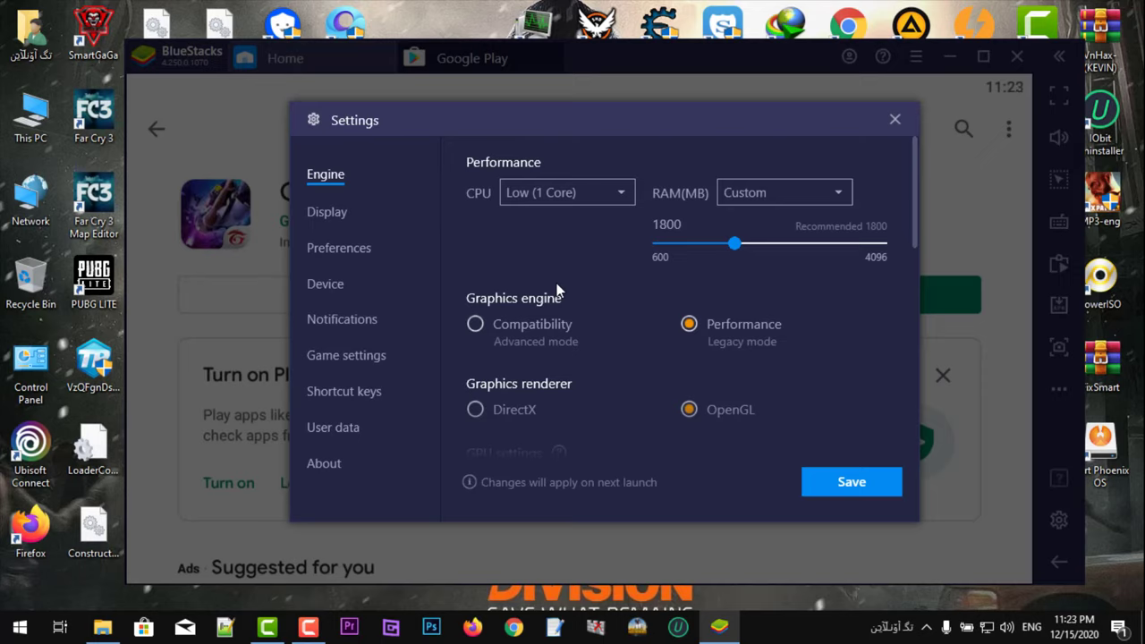
left_click(552, 199)
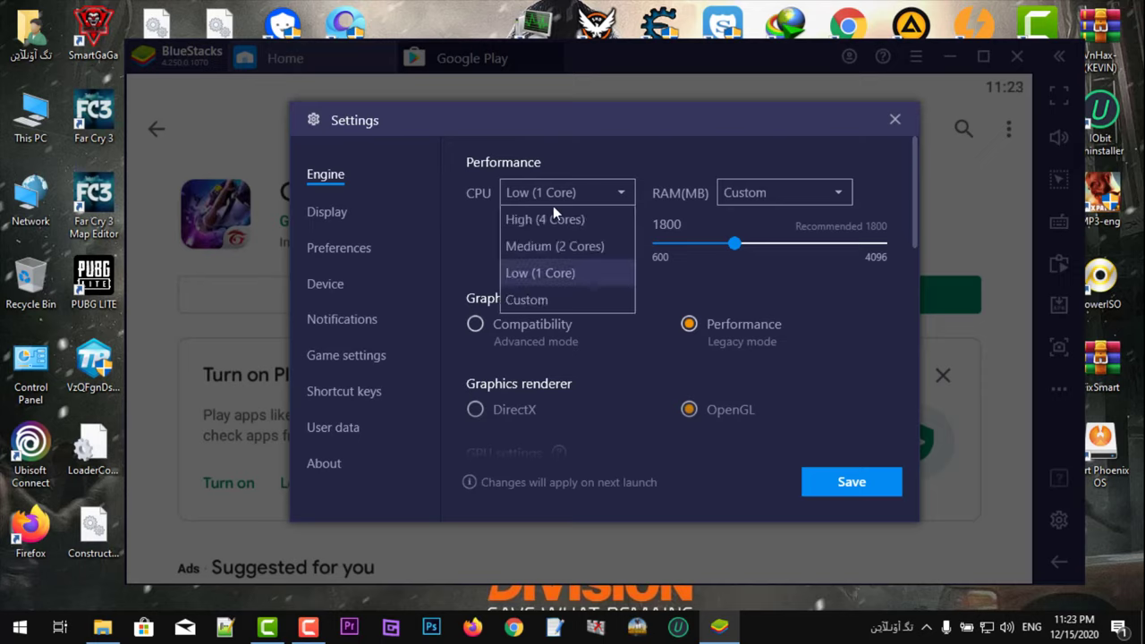
left_click(548, 225)
left_click(549, 202)
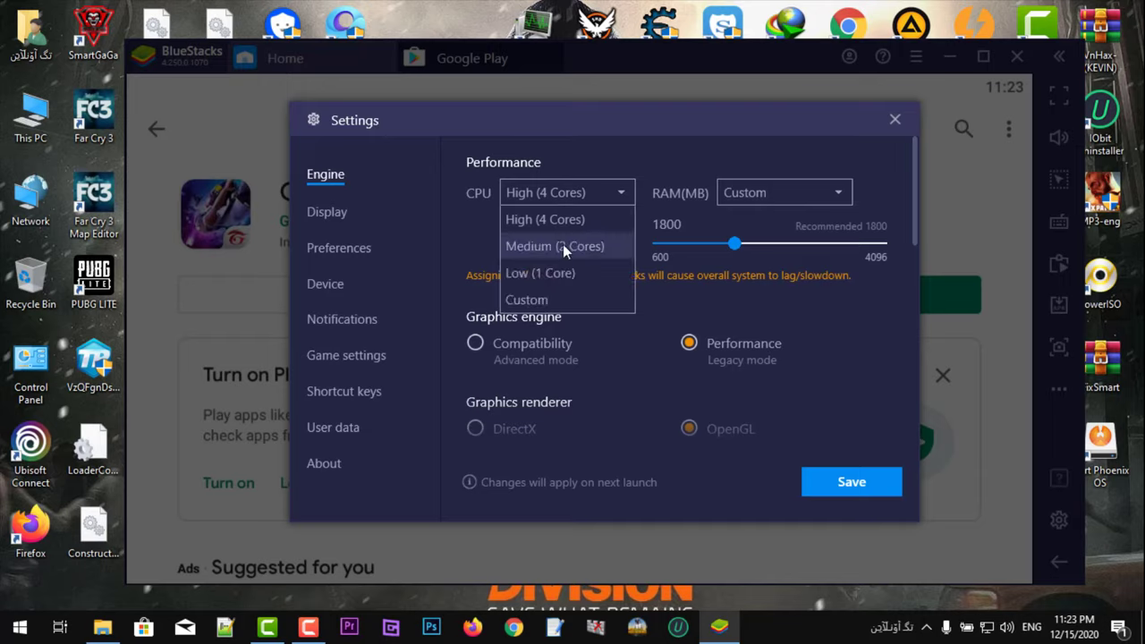
left_click(562, 244)
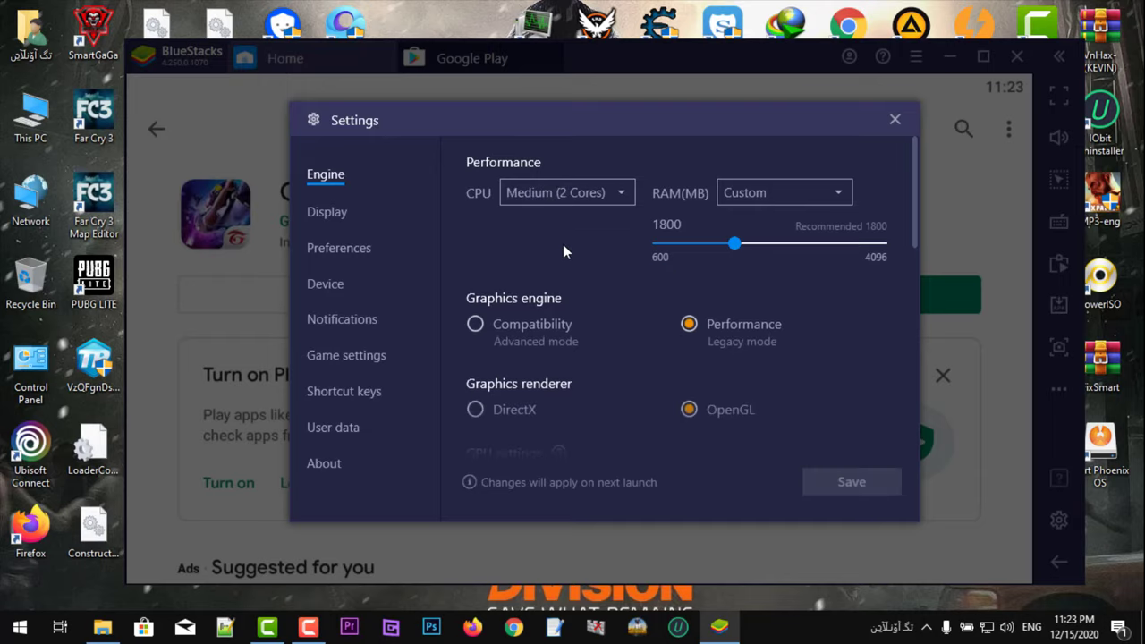
Step: Set RAM to Low (1 GB) and the graphics renderer to DirectX
left_click(735, 202)
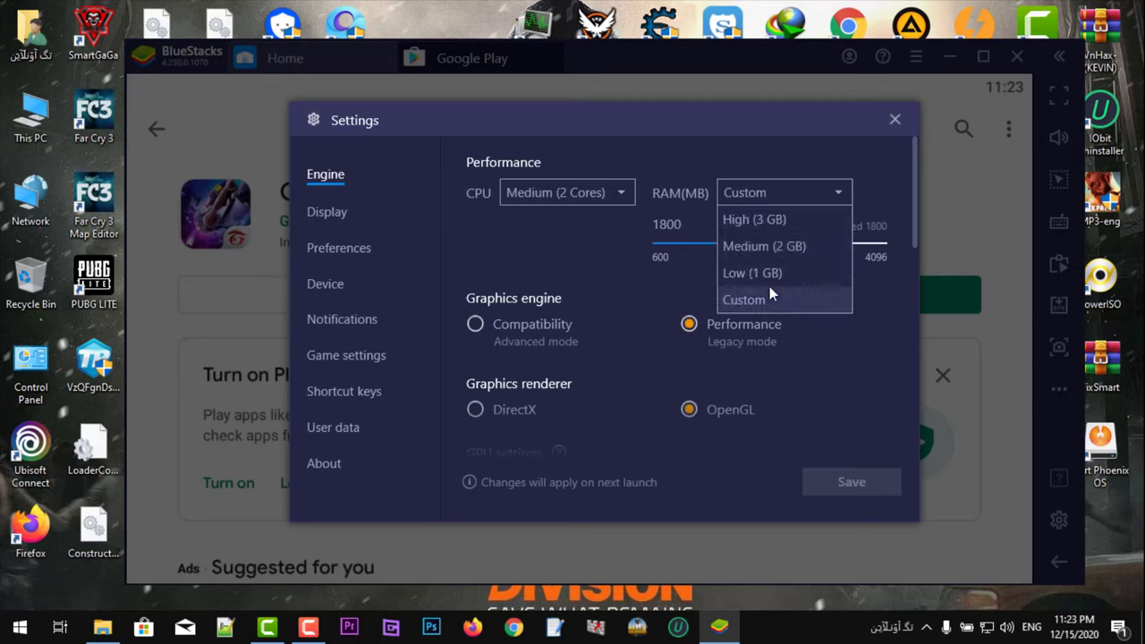
left_click(769, 286)
left_click(767, 202)
left_click(767, 275)
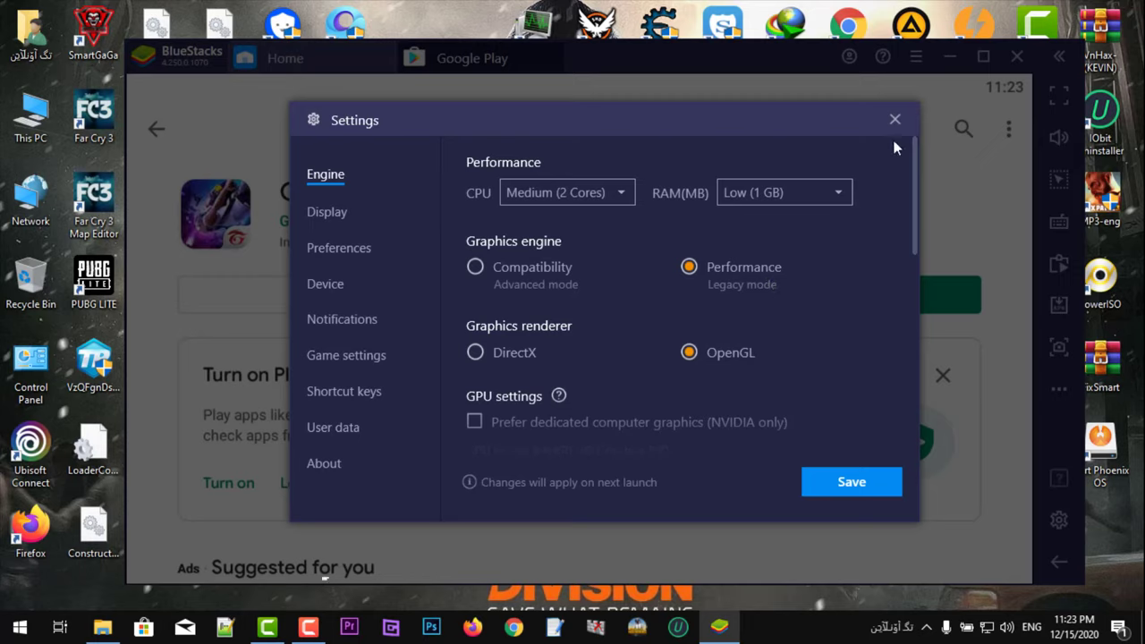
left_click(827, 197)
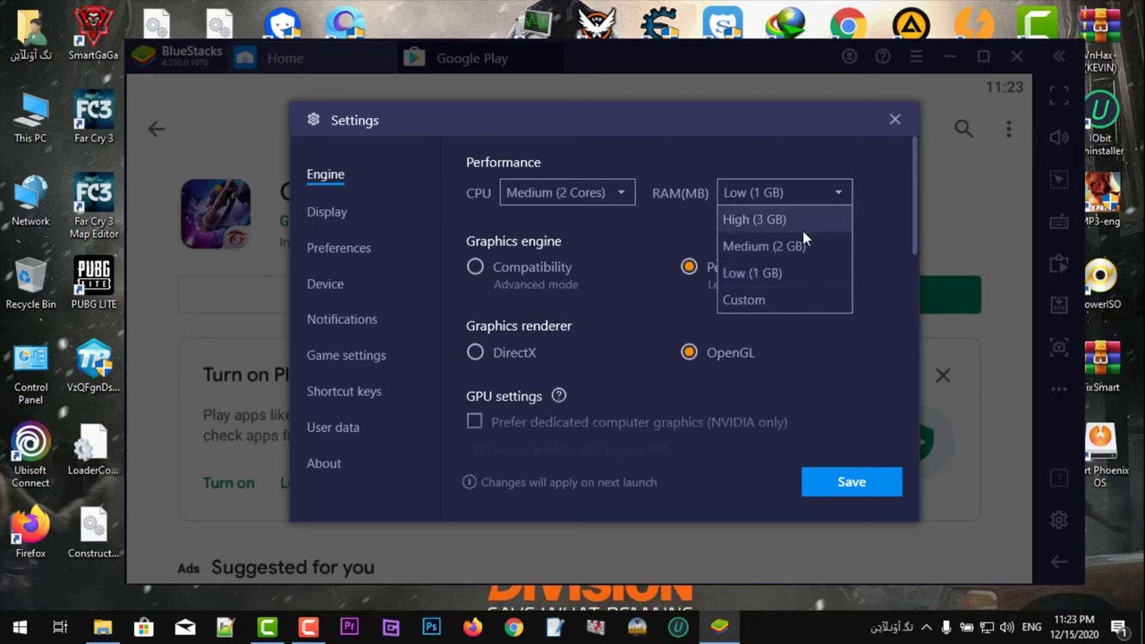
left_click(785, 245)
left_click(789, 194)
left_click(790, 218)
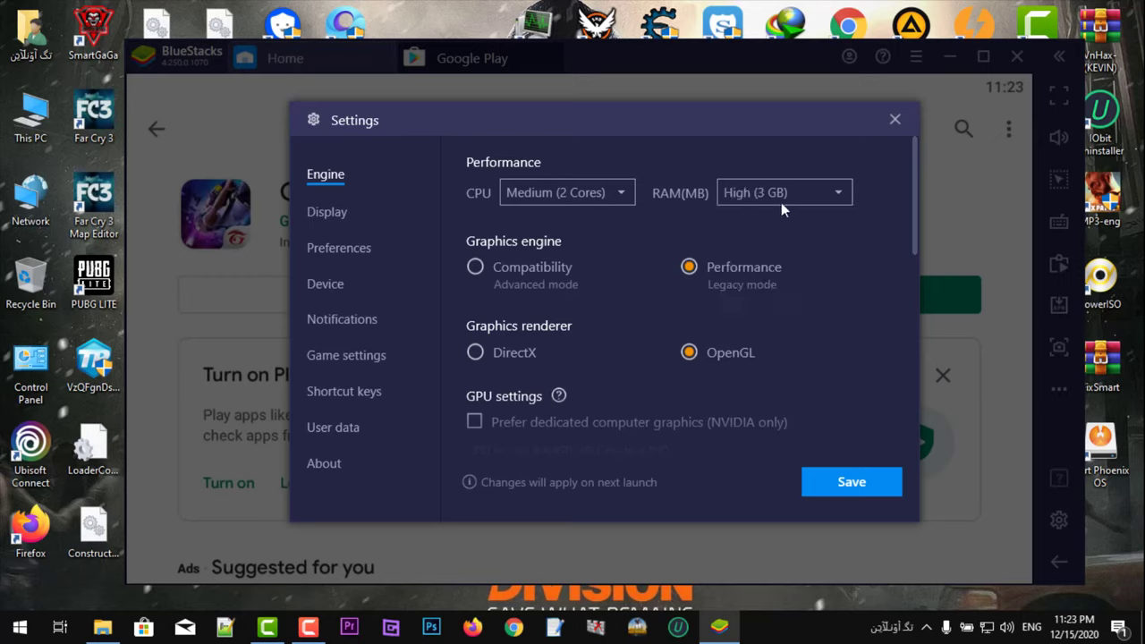
left_click(781, 202)
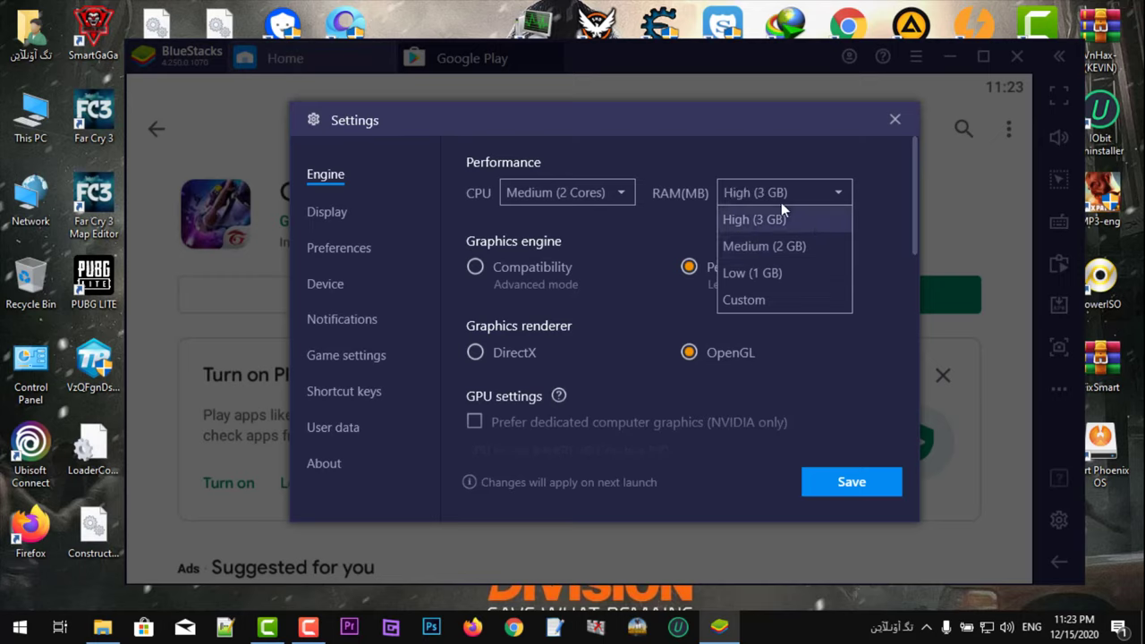
left_click(787, 274)
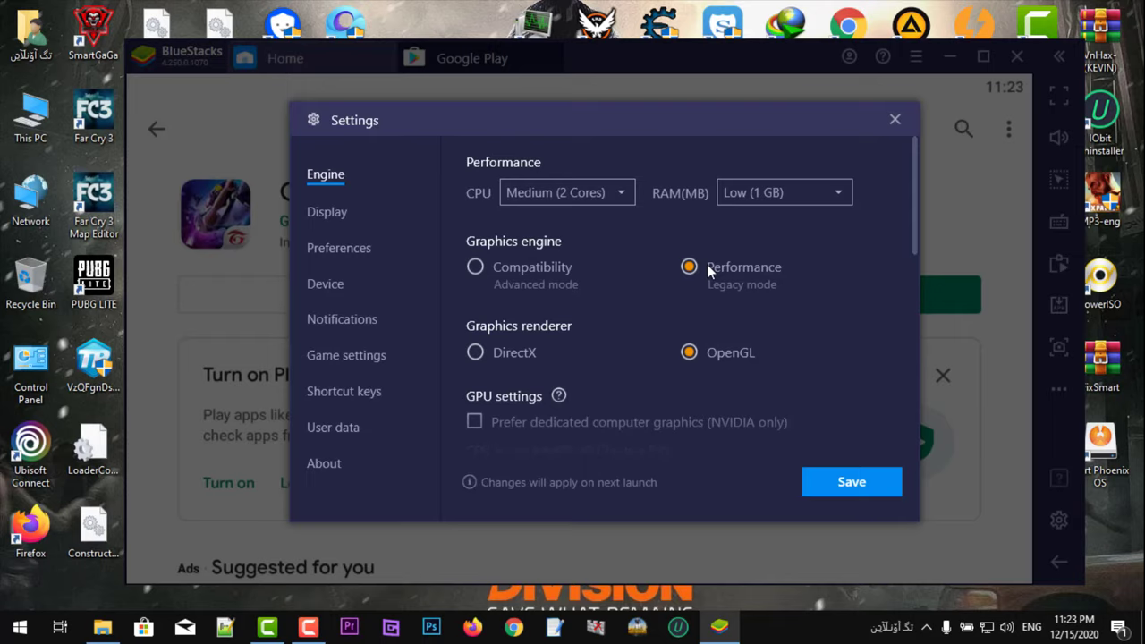
left_click(512, 352)
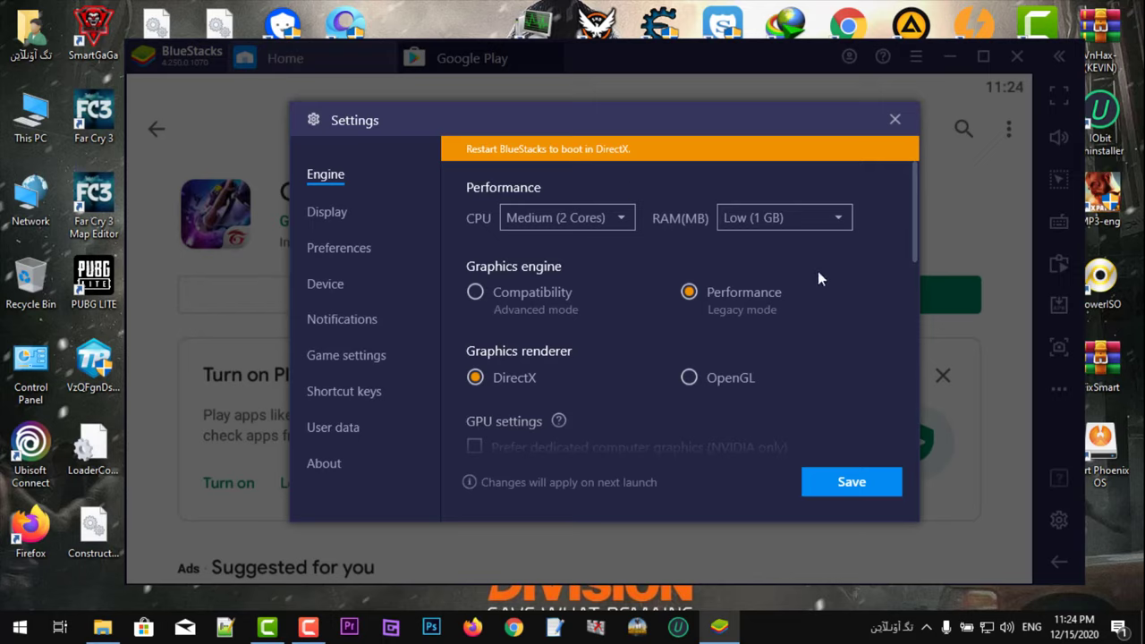
Step: Set the frame rate to 27 FPS and enable high frame rates, declining to discard changes
left_click_drag(914, 235, 912, 367)
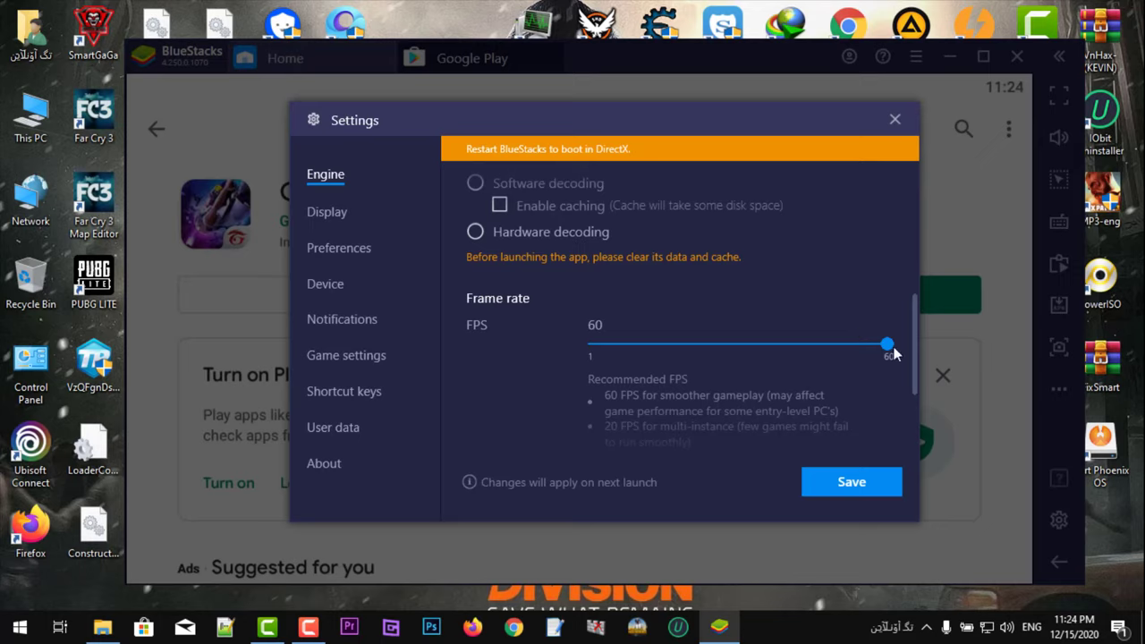
left_click_drag(888, 345, 919, 348)
left_click_drag(913, 338, 919, 400)
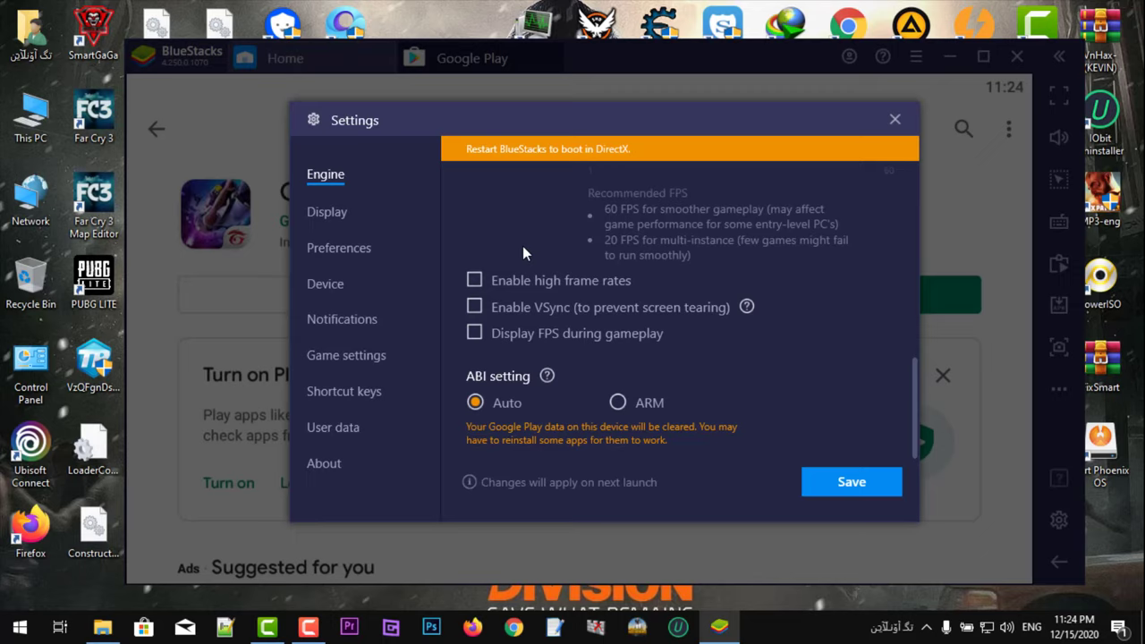
left_click(474, 282)
left_click_drag(916, 407, 923, 189)
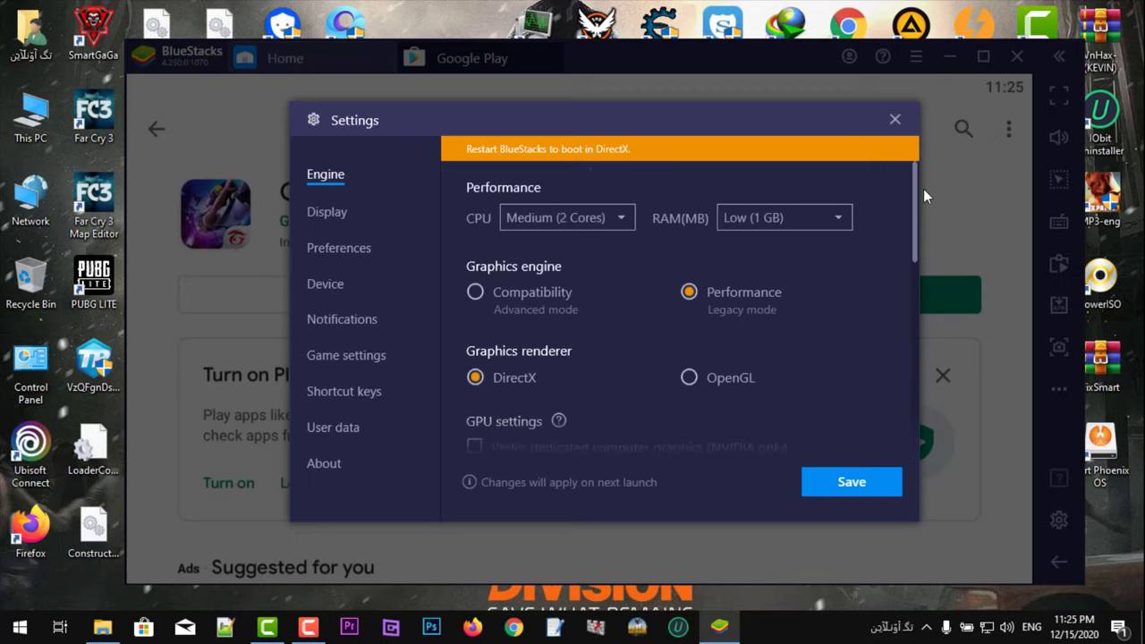
left_click(346, 214)
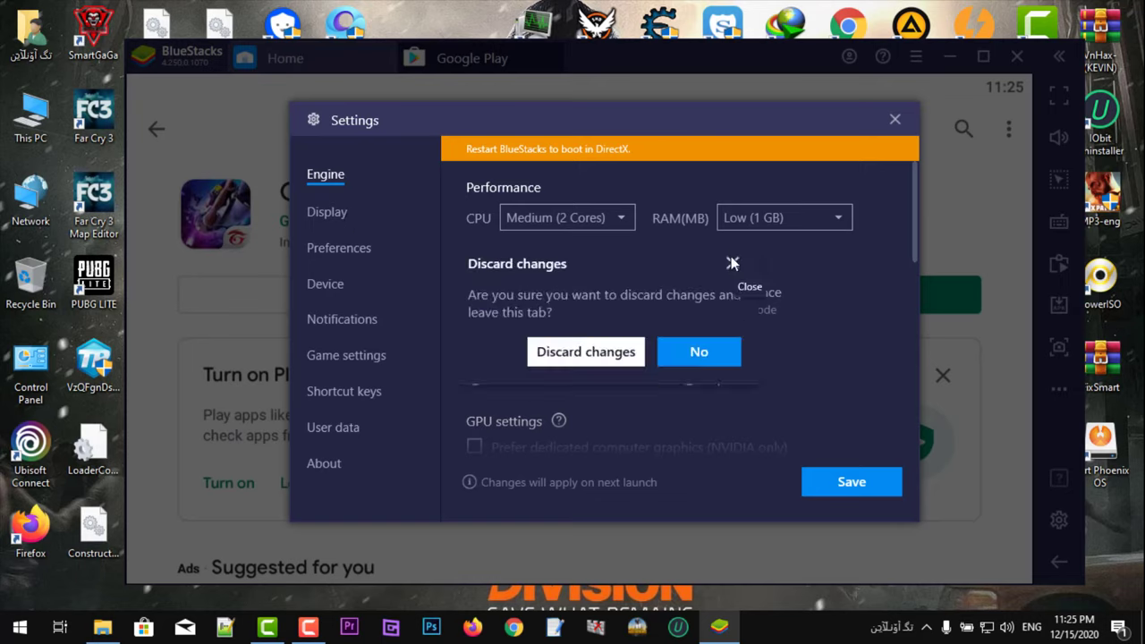
left_click(696, 351)
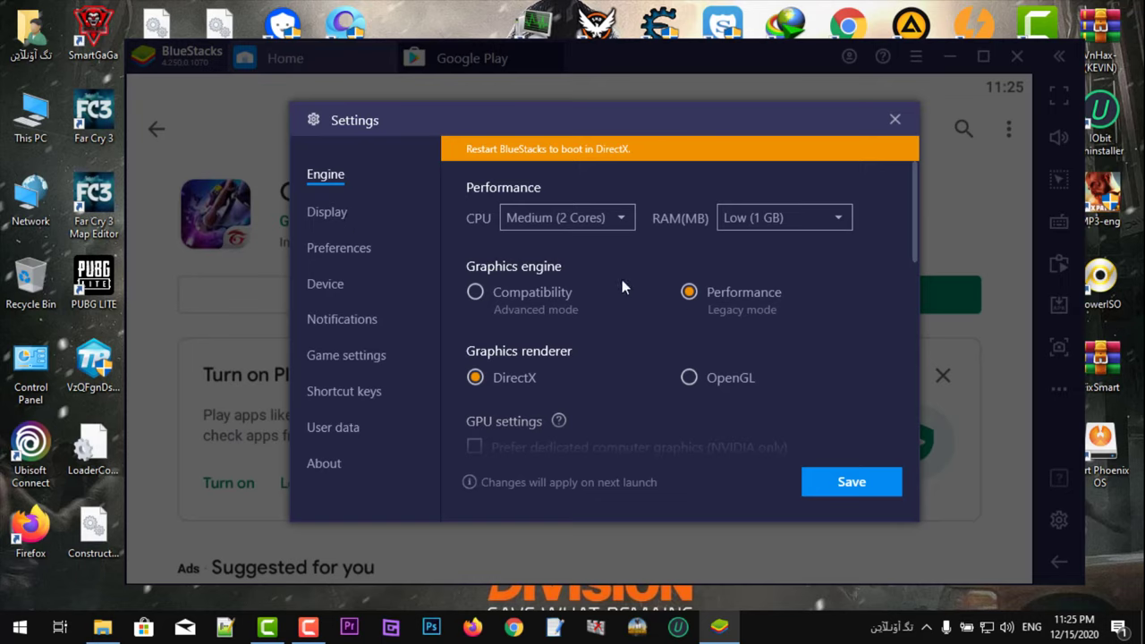
Step: Discard the Engine changes and choose a Custom resolution in Display settings
left_click(337, 215)
left_click(562, 351)
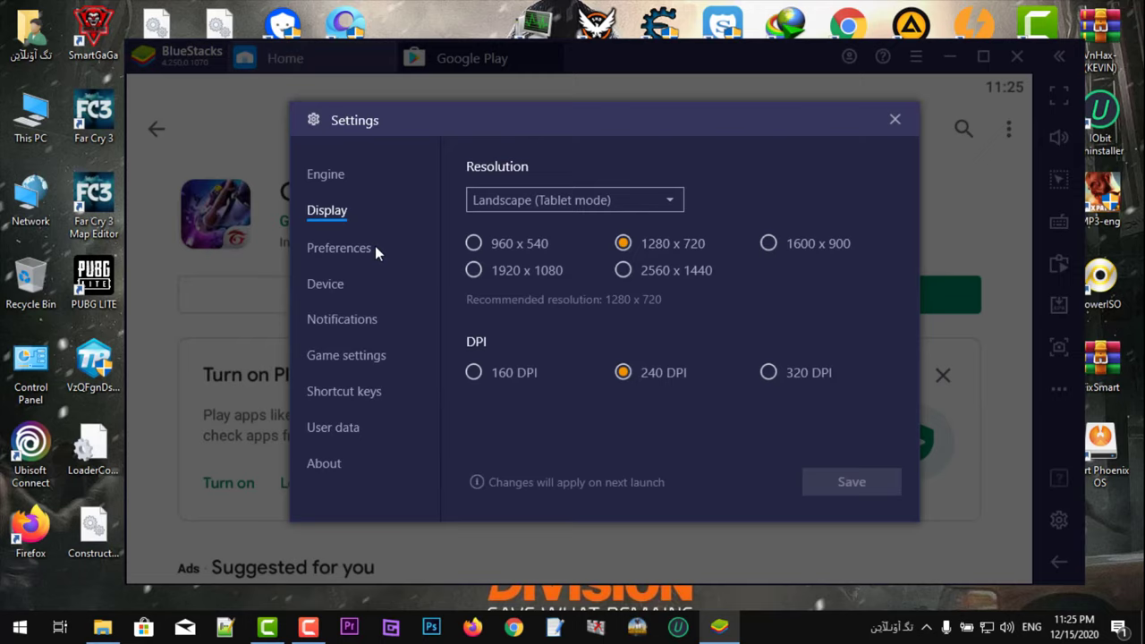
left_click(556, 205)
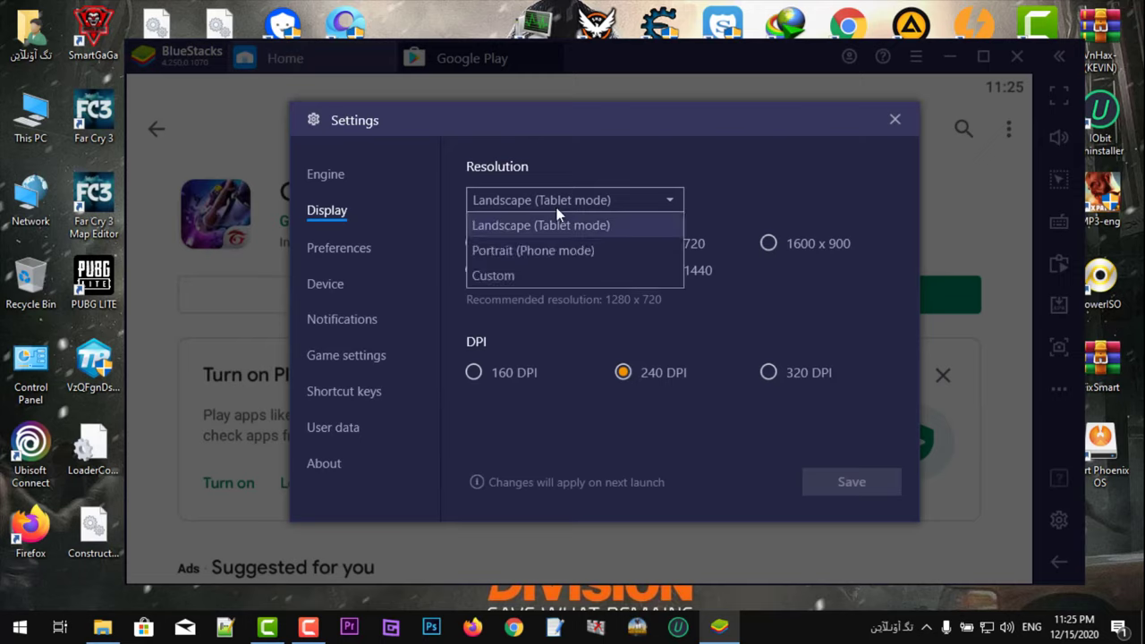
left_click(556, 206)
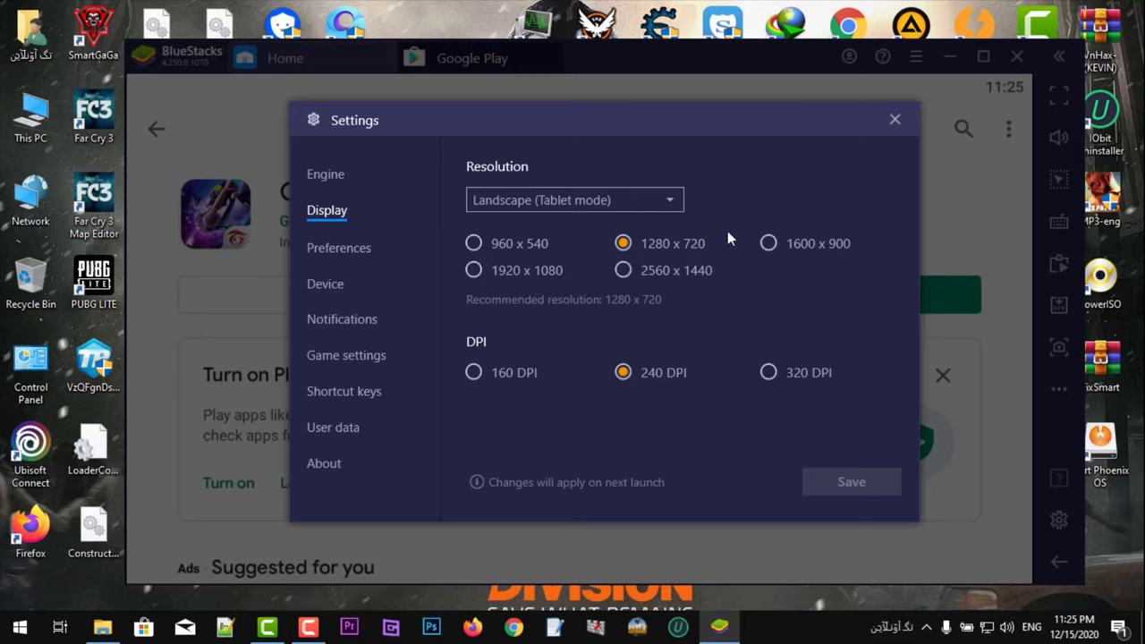
left_click(561, 204)
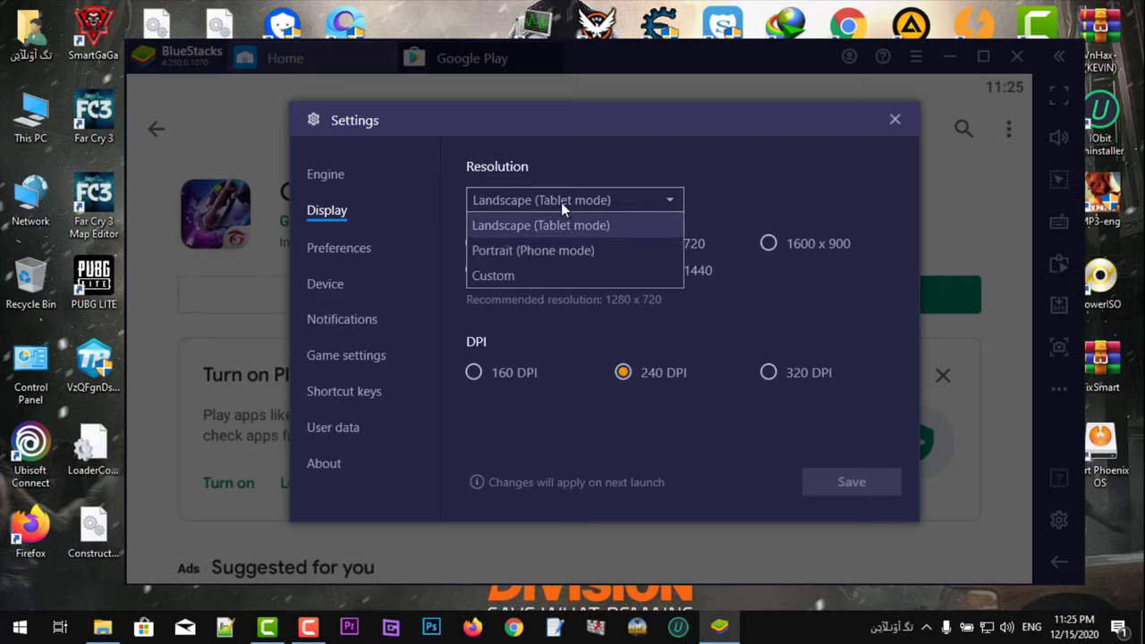
left_click(521, 276)
Step: Enter width 1366 and height 768, keeping DPI at 240
left_click(550, 246)
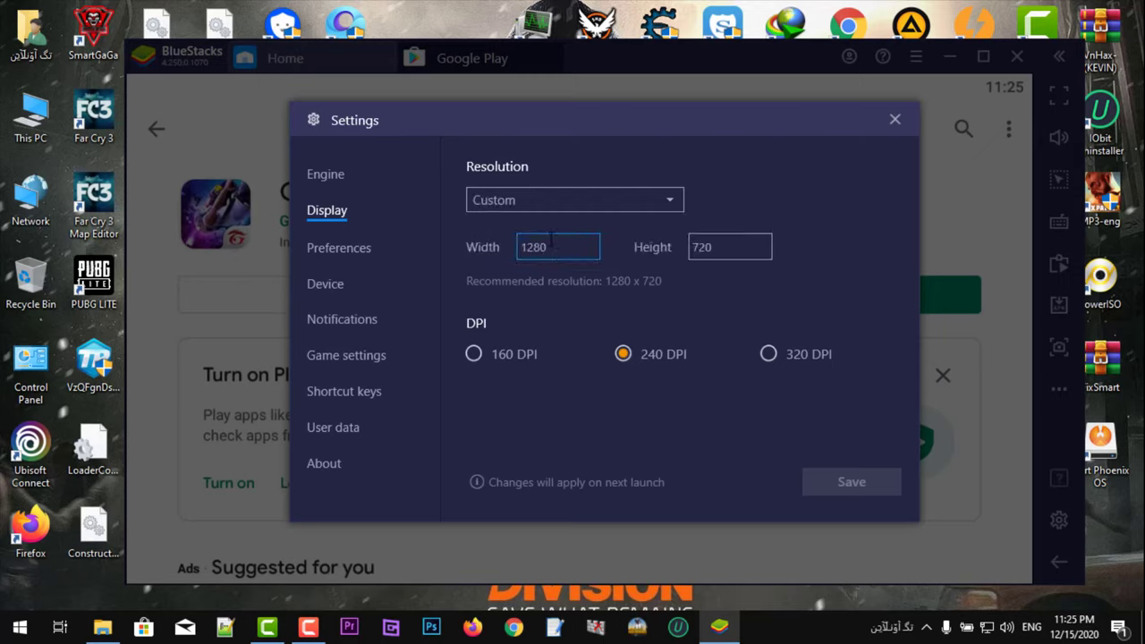
double_click(549, 236)
type("1")
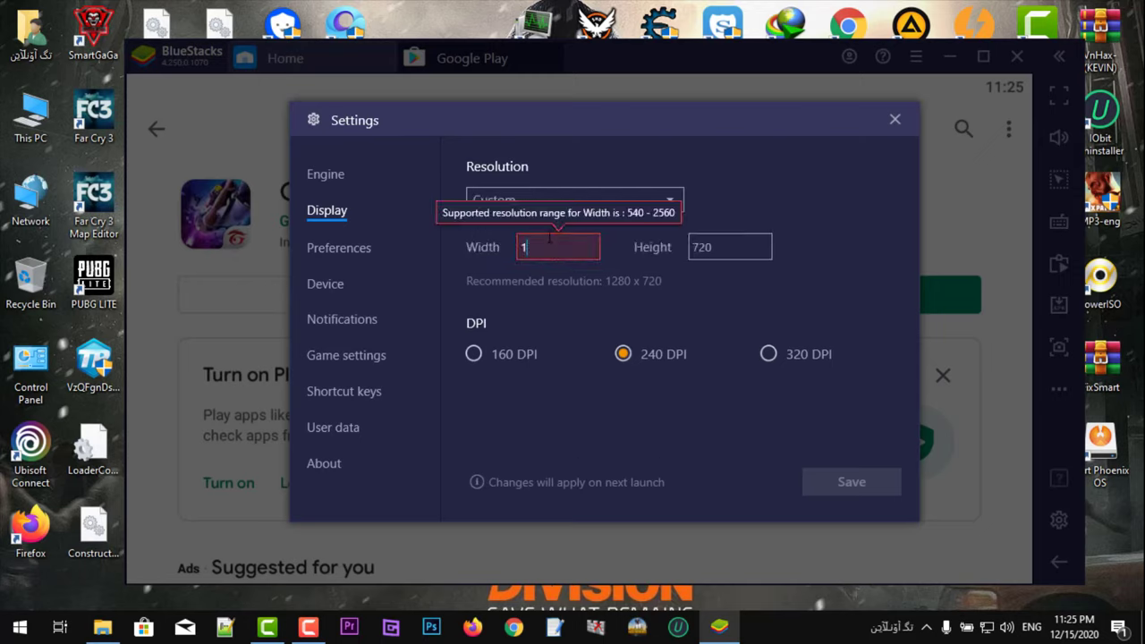
type("366")
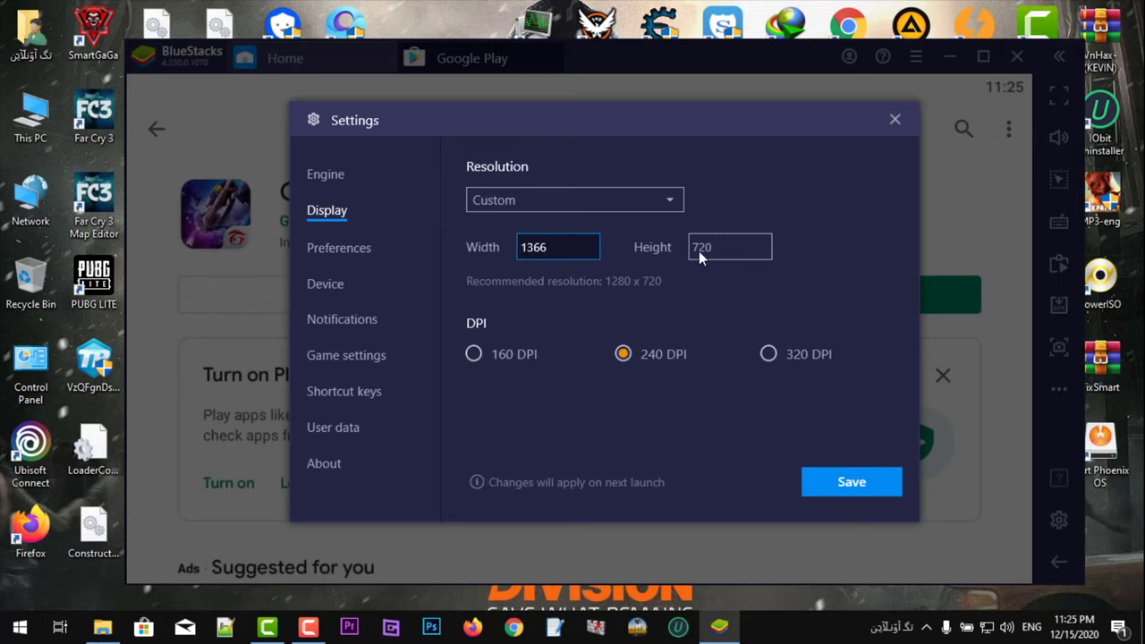
double_click(699, 247)
type("786")
type("768")
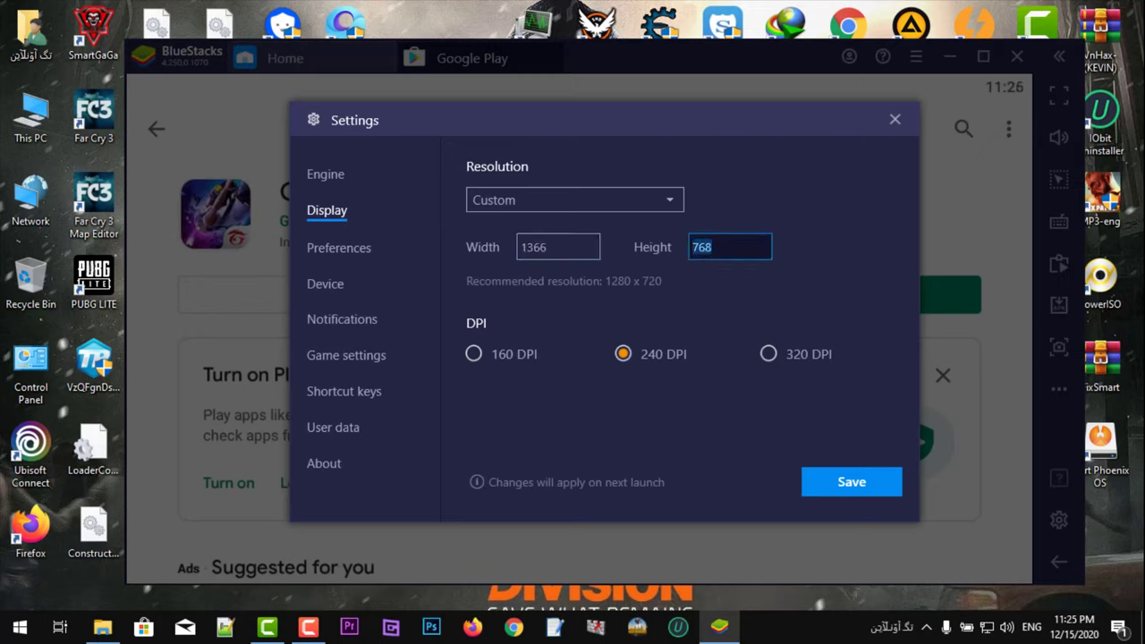
double_click(691, 247)
key("Right")
left_click(623, 353)
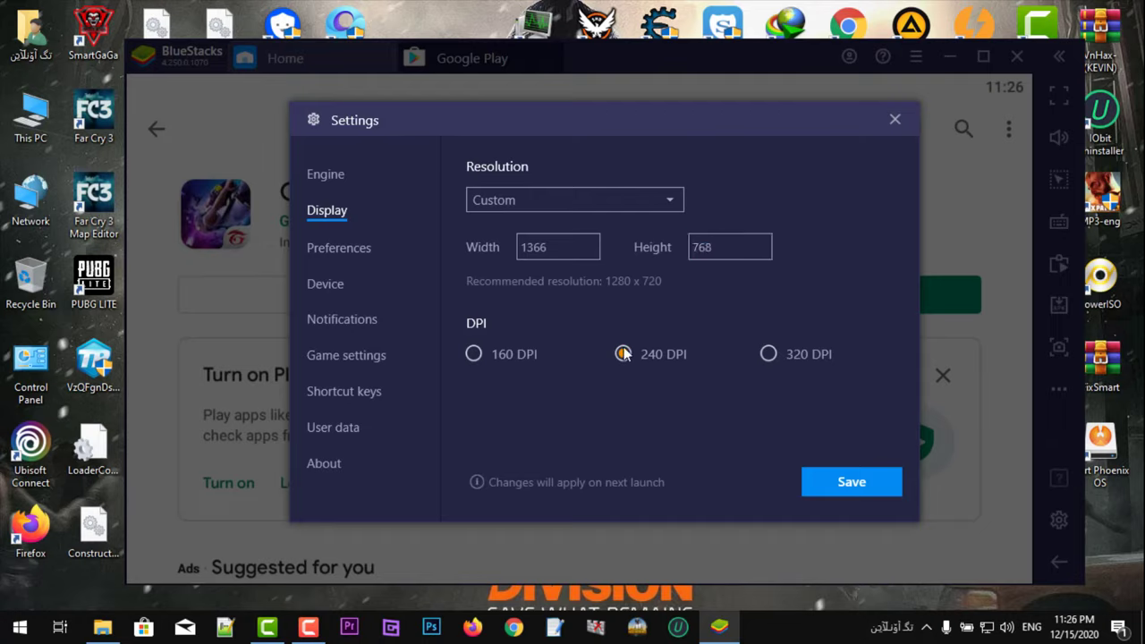
left_click(365, 255)
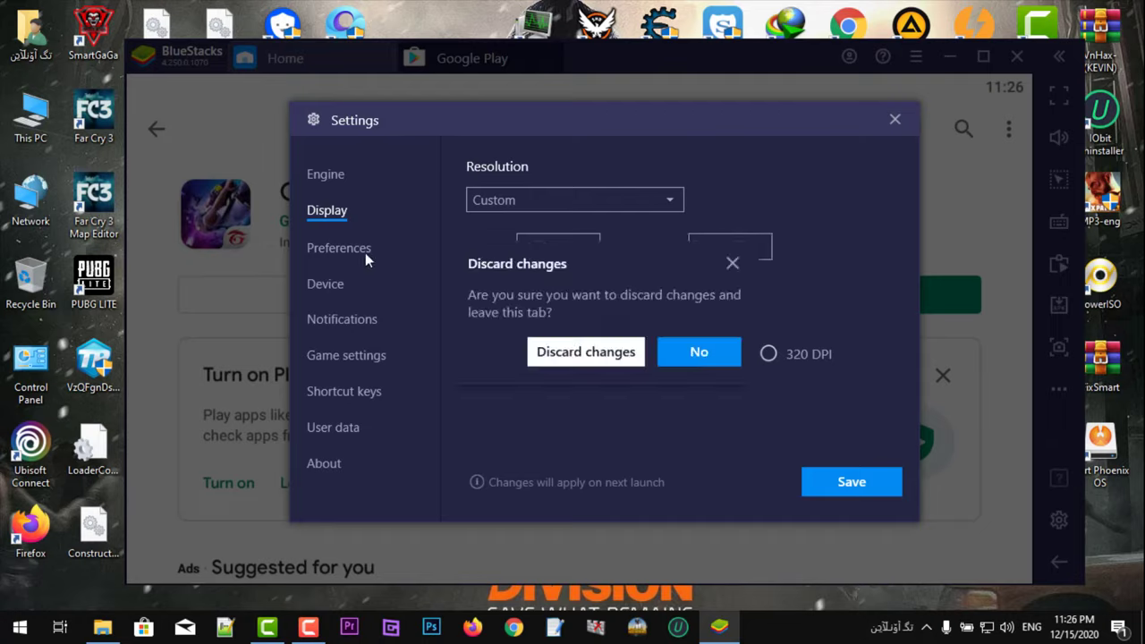
Step: Discard the Display changes and review Preferences, keeping English (United States) as language
left_click(583, 362)
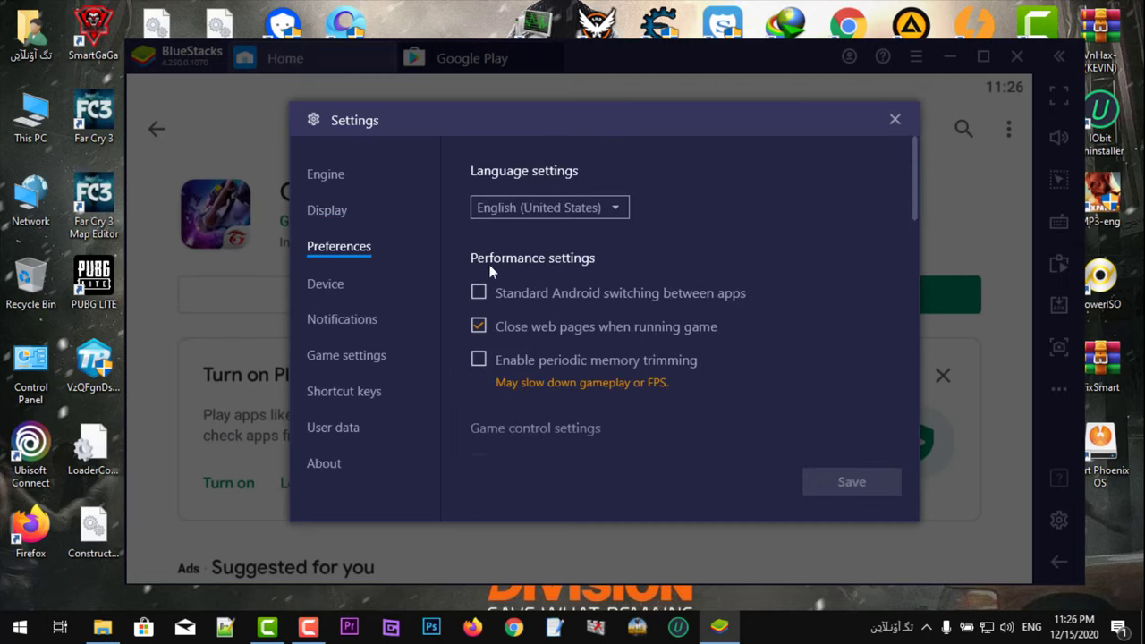
left_click(499, 212)
left_click(499, 212)
left_click(499, 212)
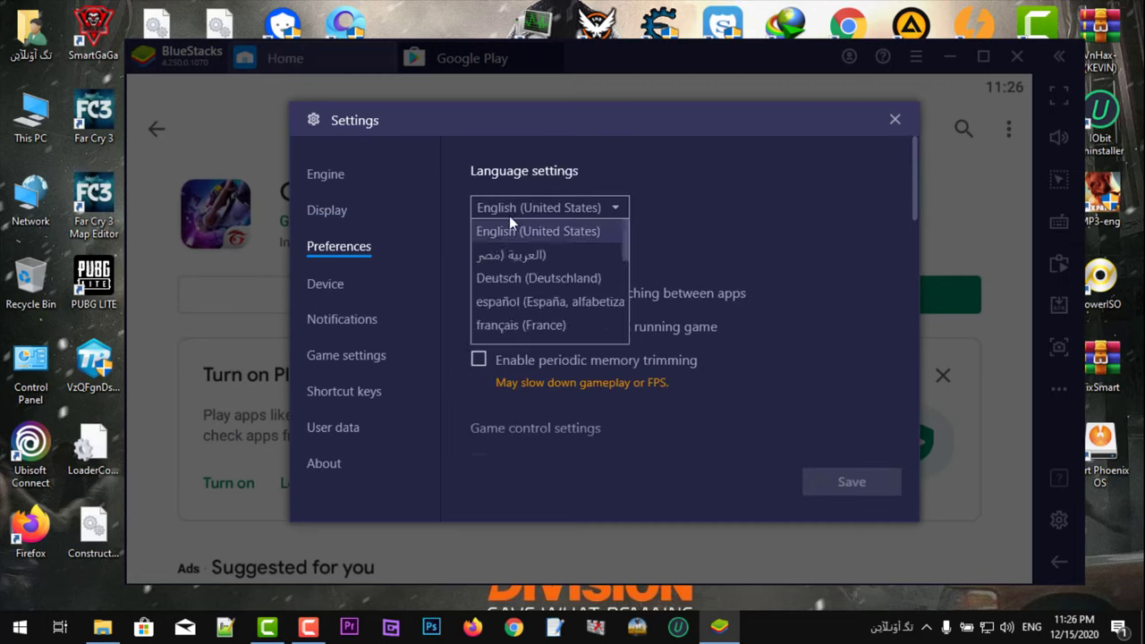
left_click(516, 208)
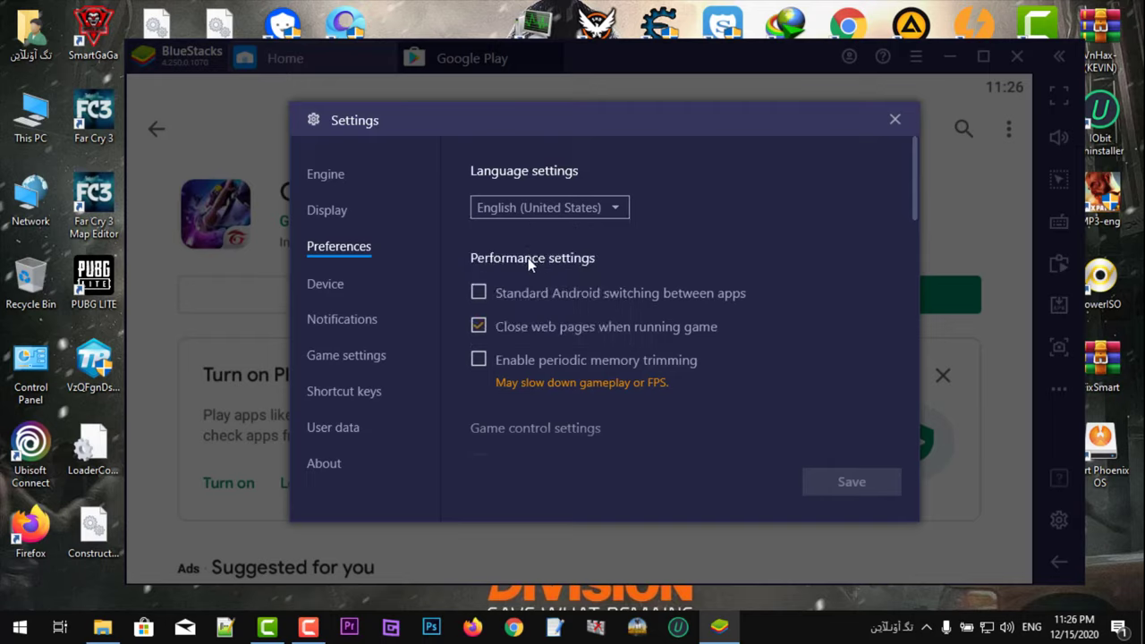
Step: Pick the Samsung Galaxy S10 device profile, then discard it when moving to Notifications
left_click(344, 288)
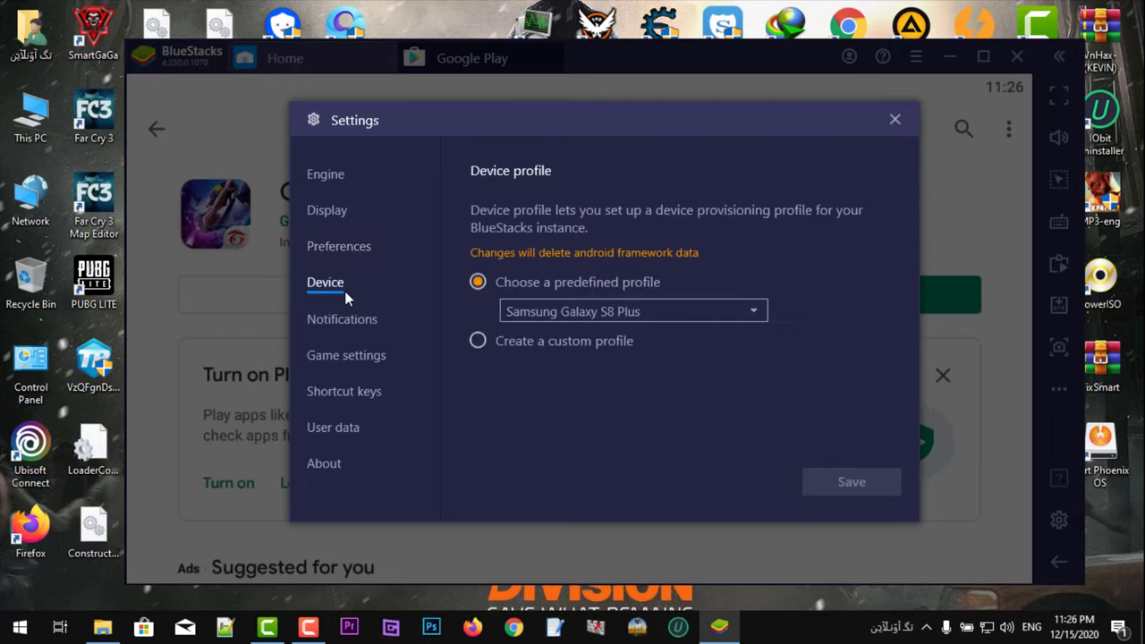
left_click(574, 312)
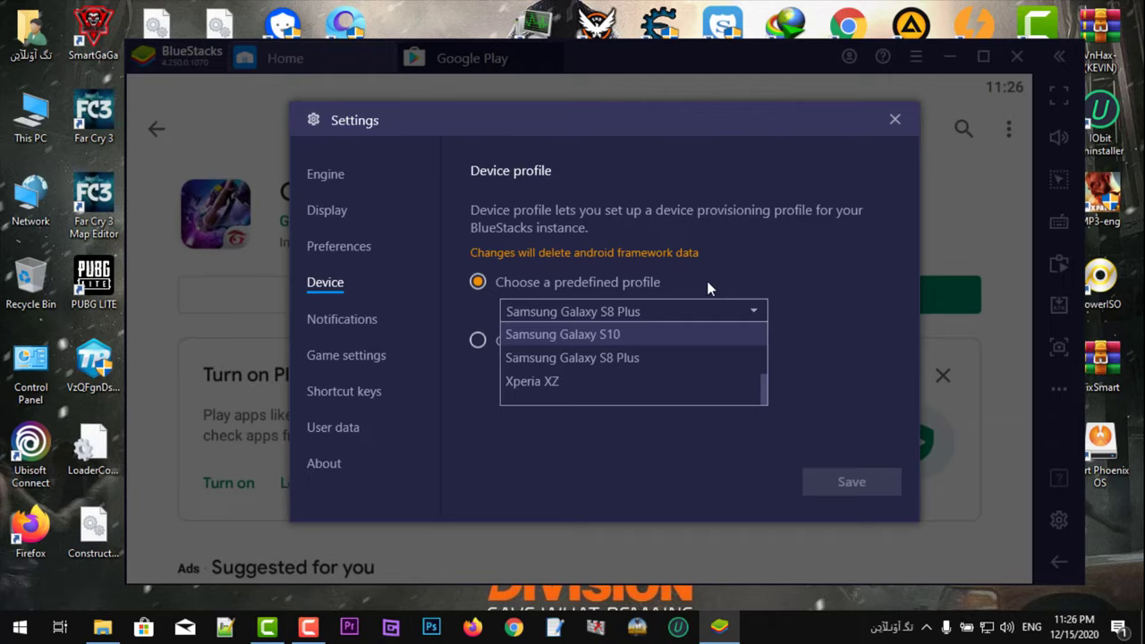
left_click(707, 281)
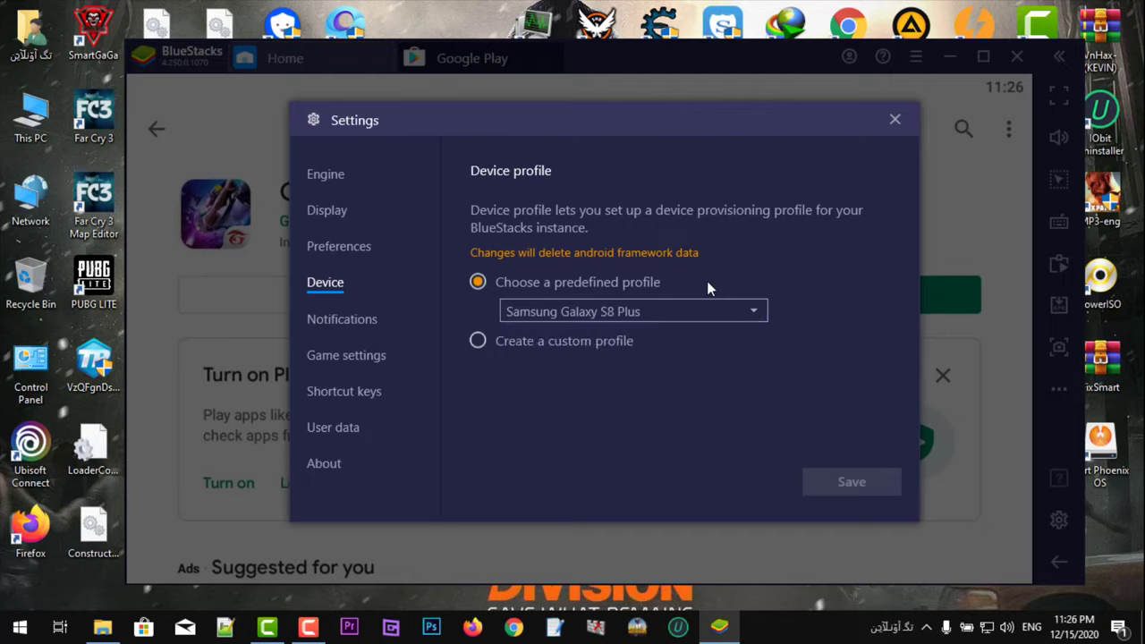
left_click(651, 317)
left_click(628, 335)
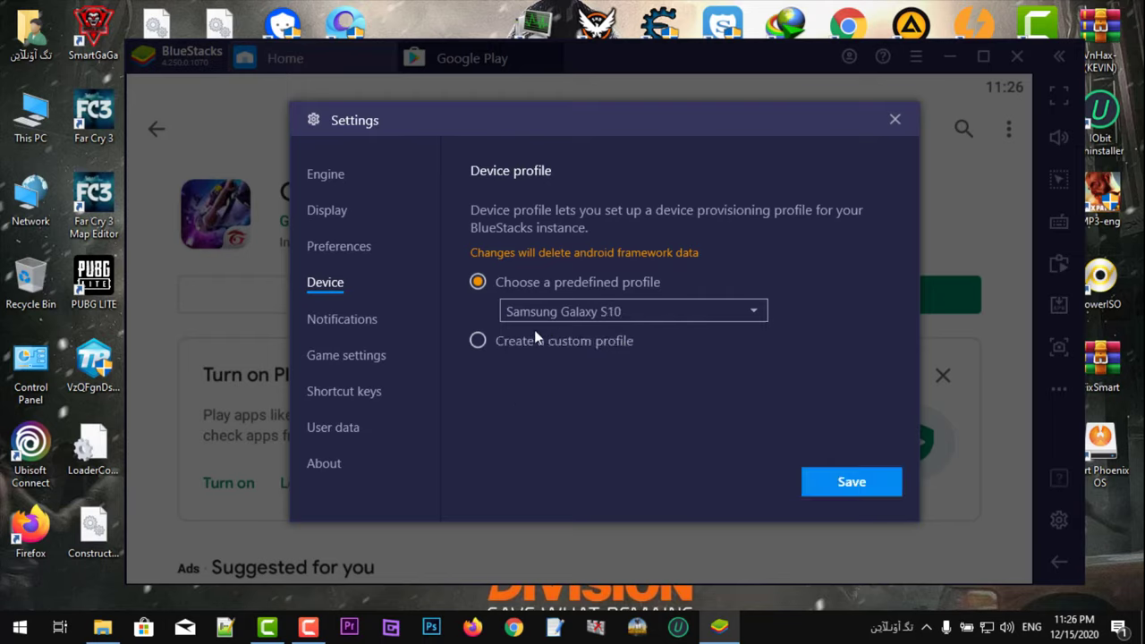
left_click(598, 338)
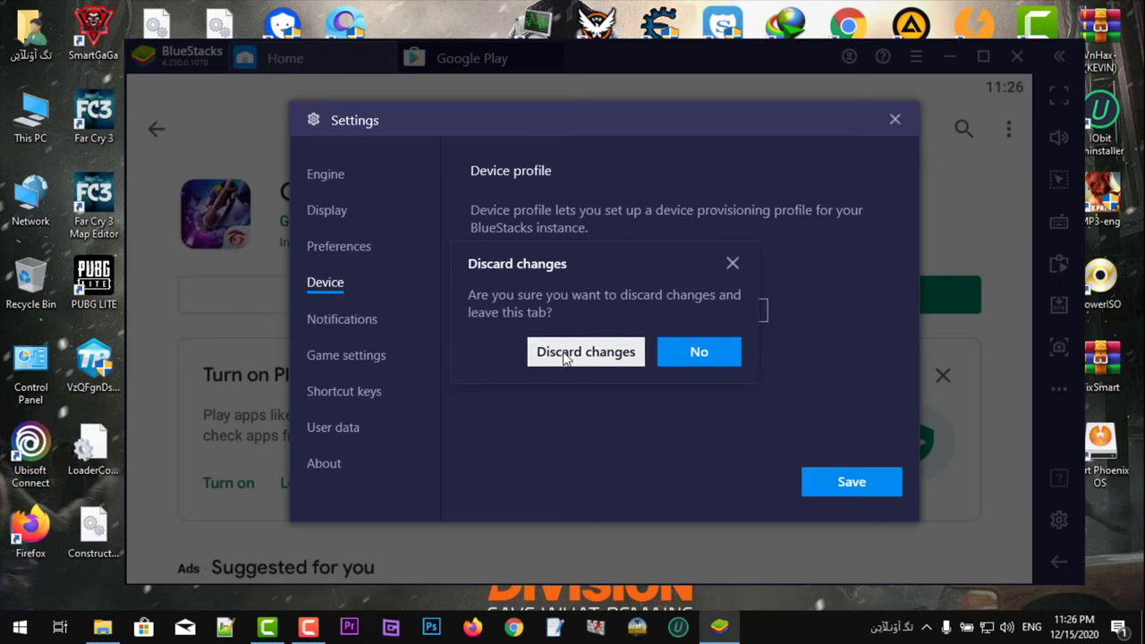
left_click(563, 355)
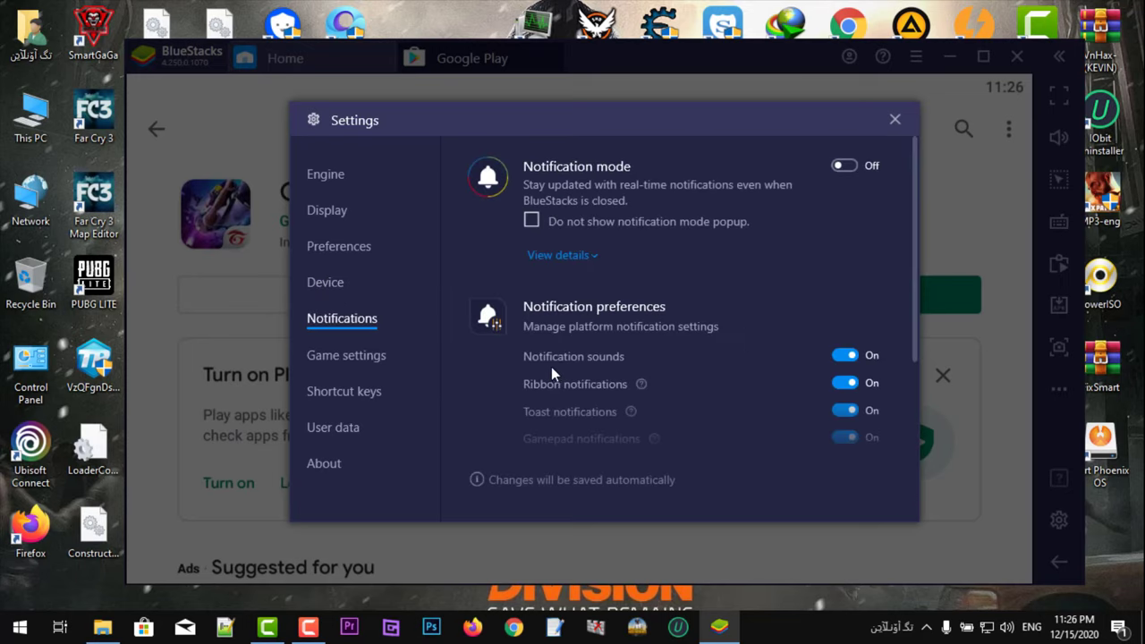
Step: Browse the Game settings, Shortcut keys, User data and About pages, then return to Engine
left_click(354, 366)
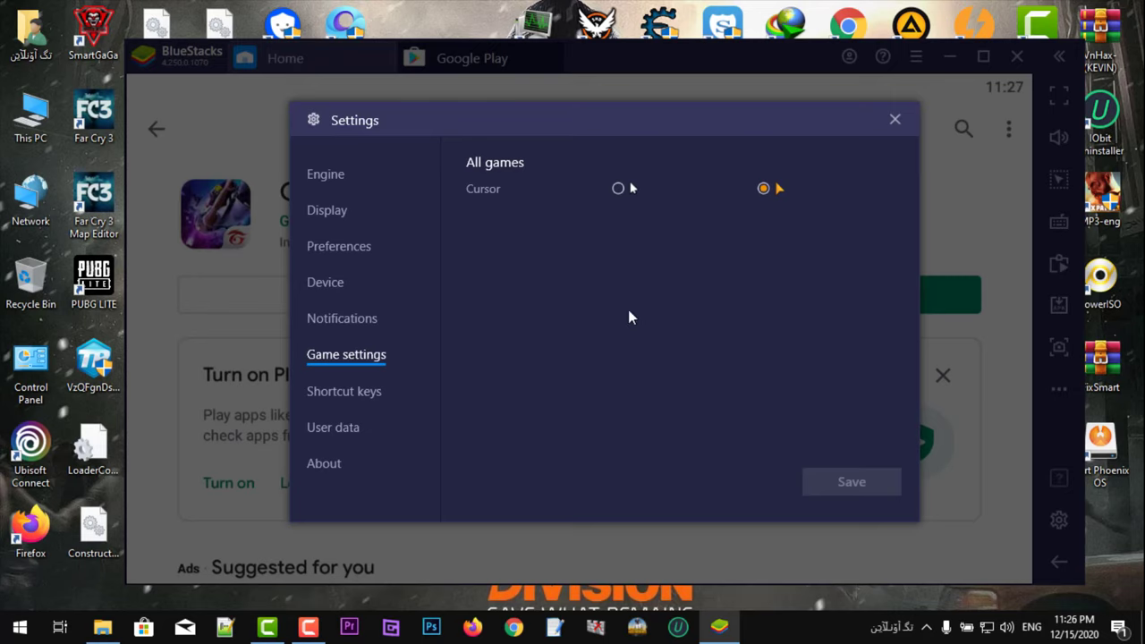
left_click(376, 389)
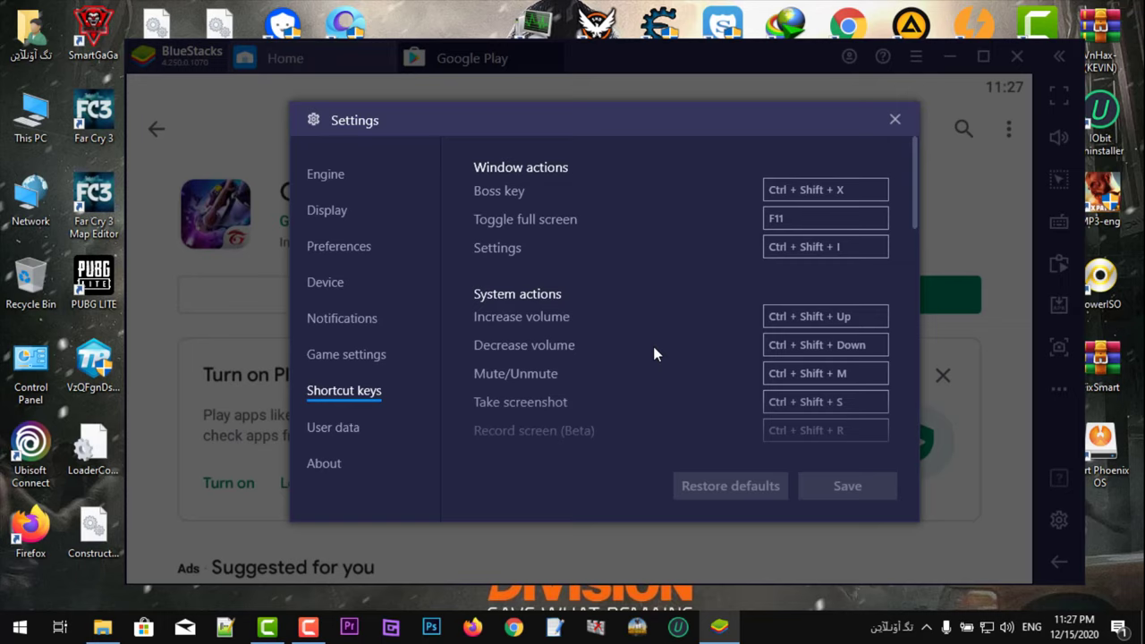
left_click(358, 430)
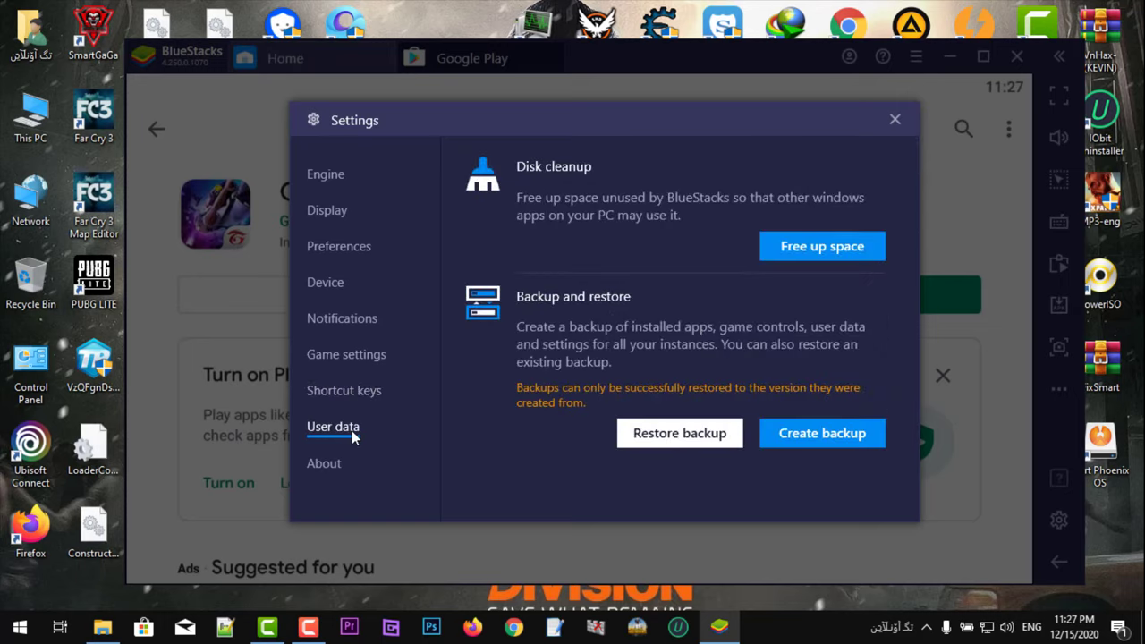
left_click(337, 472)
left_click(332, 179)
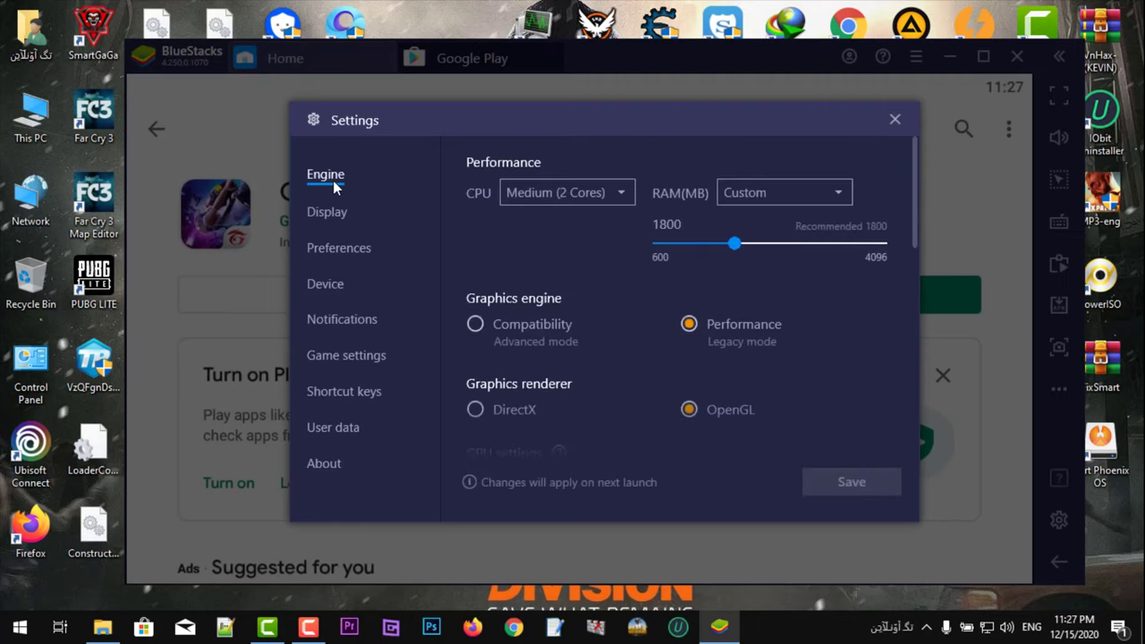